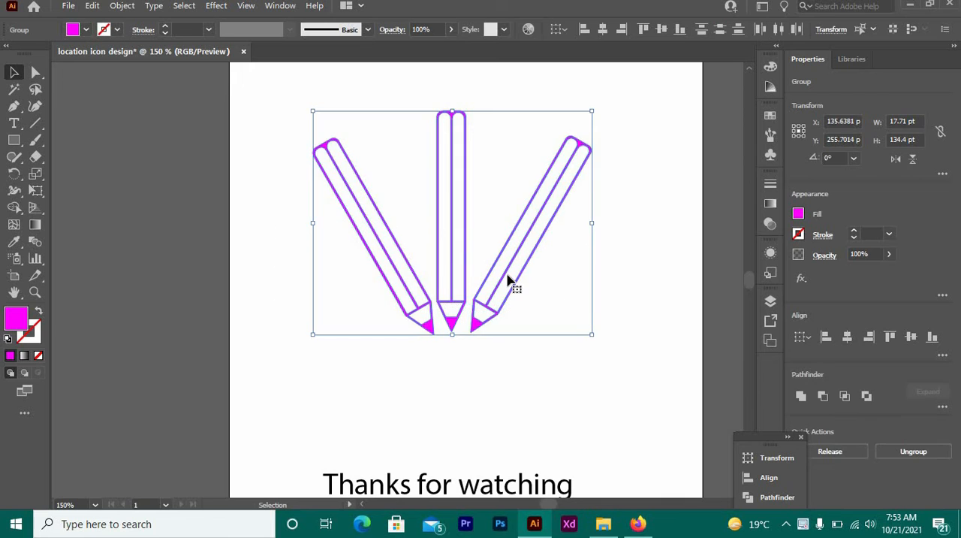
# Move the magenta group of three pencils off the artboard, onto the empty canvas beyond its left edge.
pyautogui.moveTo(478, 275)
pyautogui.mouseDown()
pyautogui.moveTo(285, 256)
pyautogui.moveTo(162, 261)
pyautogui.moveTo(127, 243)
pyautogui.moveTo(49, 234)
pyautogui.mouseUp()
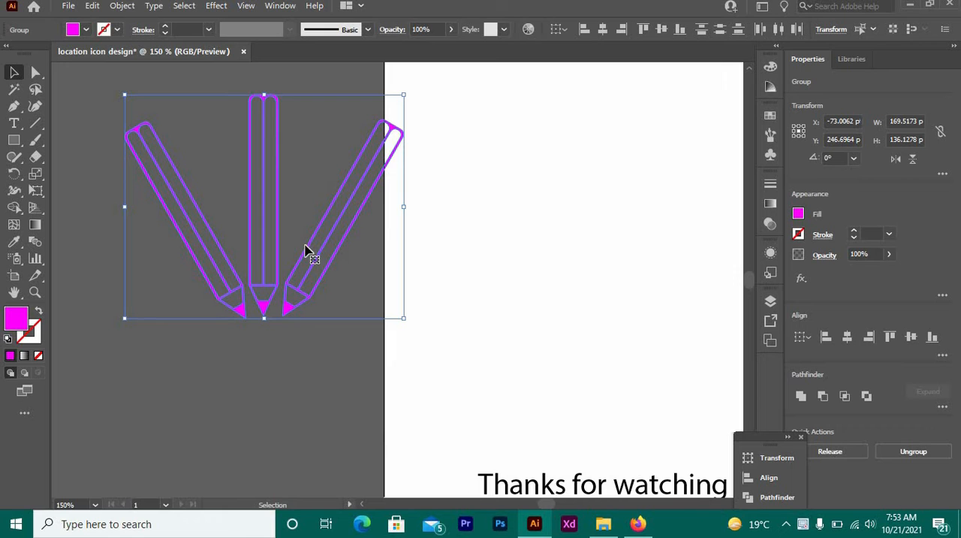
pyautogui.click(220, 253)
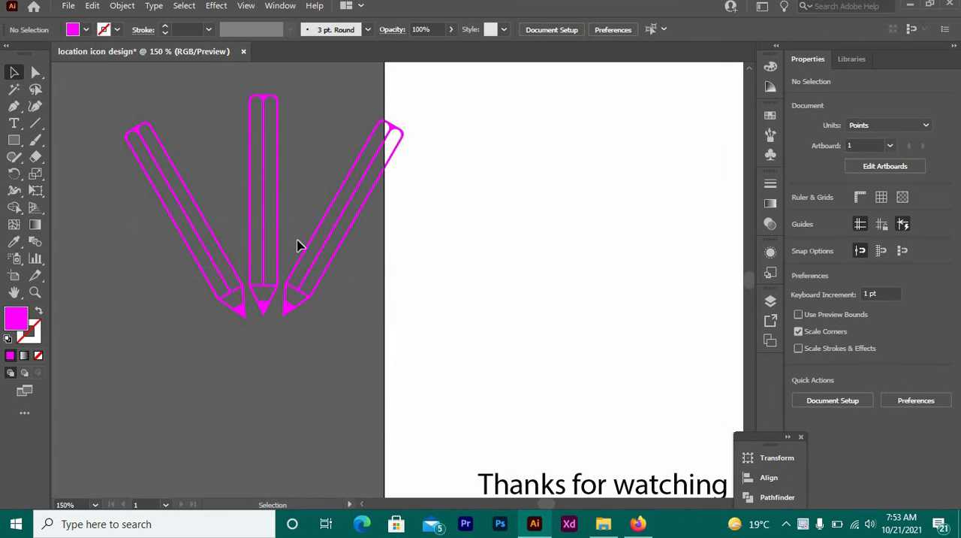
pyautogui.click(300, 247)
pyautogui.moveTo(330, 263); pyautogui.dragTo(150, 262)
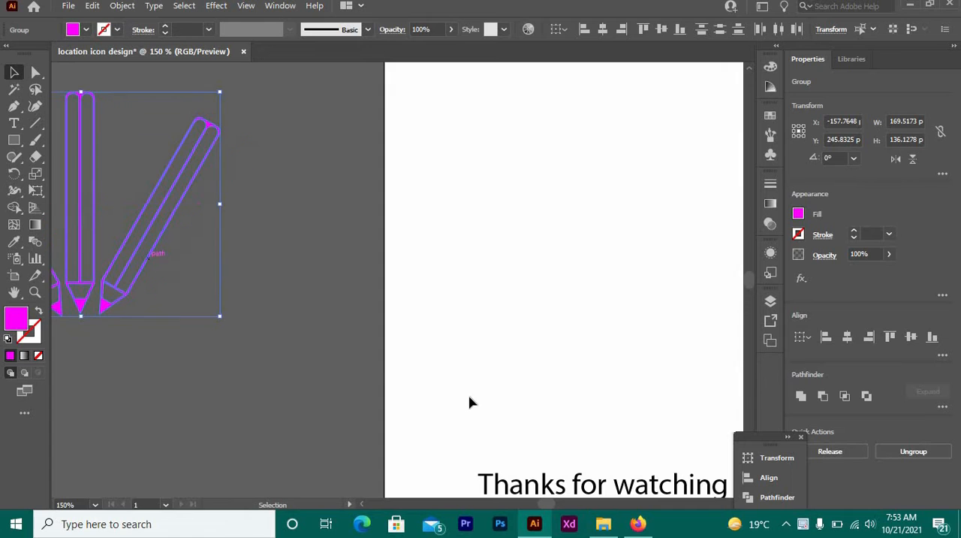
pyautogui.moveTo(548, 499); pyautogui.dragTo(551, 499)
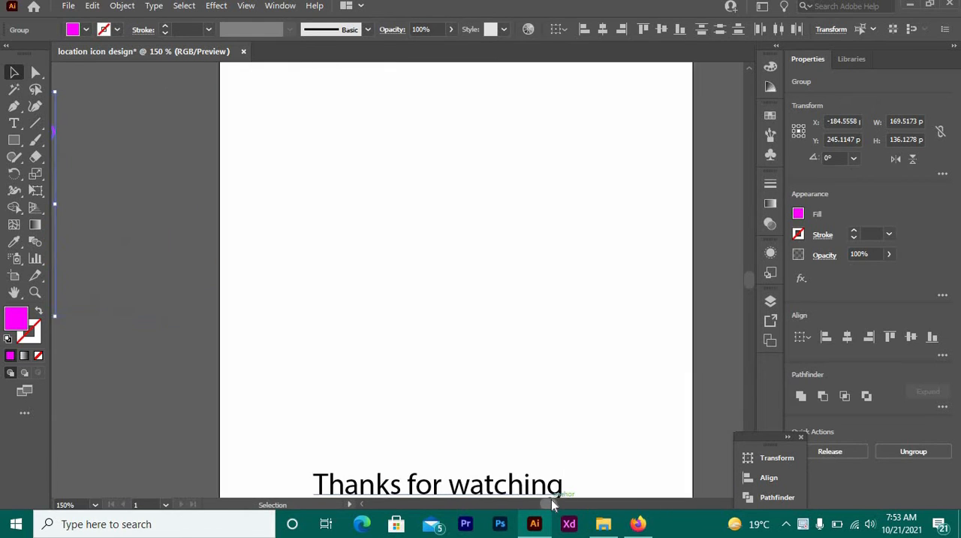
# Draw a tall, narrow rectangle about 27 pt wide and 175 pt high above the "Thanks for watching" text.
pyautogui.click(14, 140)
pyautogui.rightClick(13, 139)
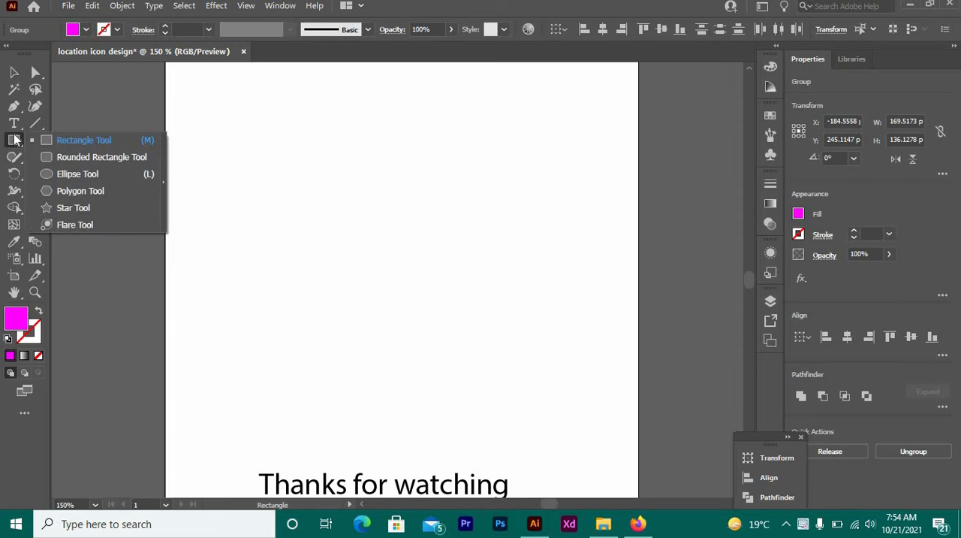
pyautogui.click(63, 140)
pyautogui.moveTo(343, 184); pyautogui.dragTo(388, 471)
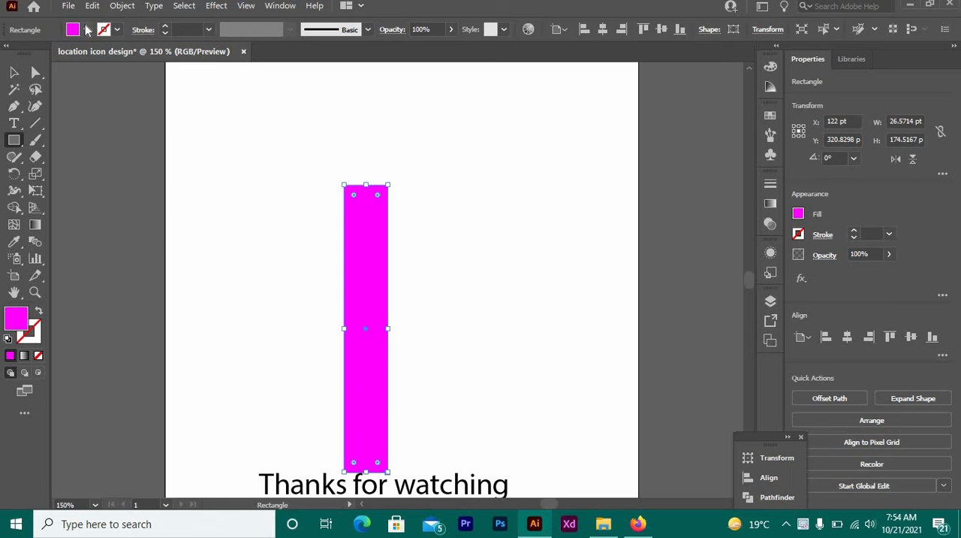
# Remove the rectangle's fill and give it a black stroke.
pyautogui.click(86, 30)
pyautogui.click(9, 54)
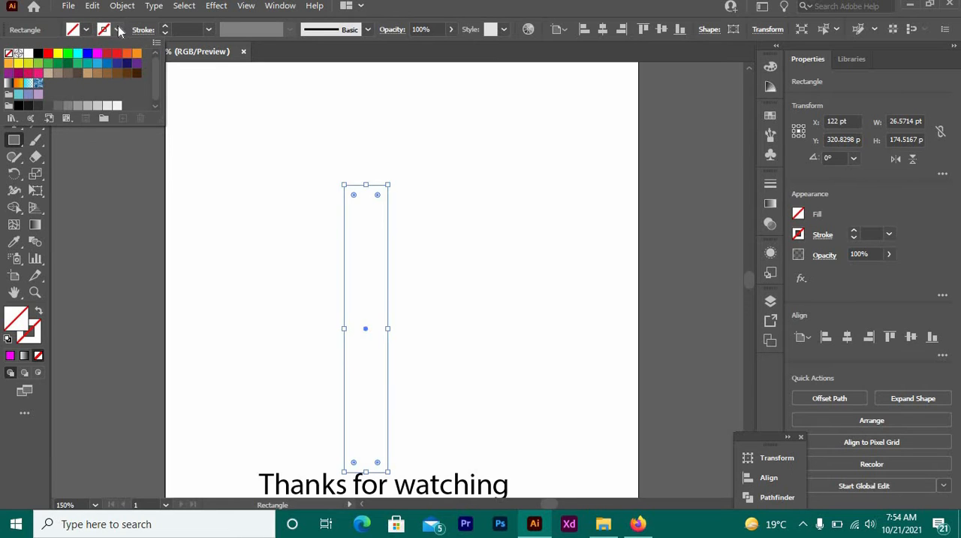
pyautogui.click(118, 30)
pyautogui.click(118, 30)
pyautogui.click(39, 54)
pyautogui.click(269, 211)
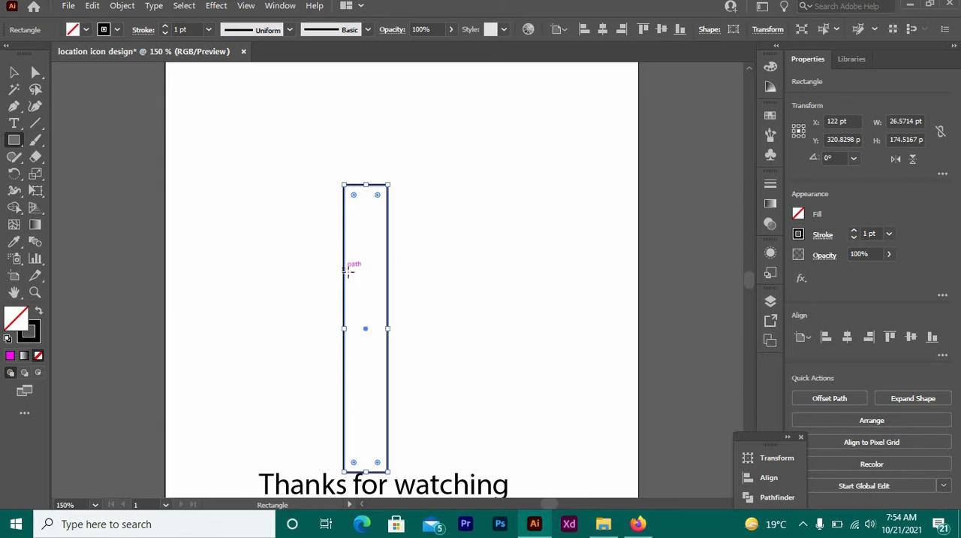
# Move the rectangle straight up on the artboard, to a centre Y position of about 275 pt.
pyautogui.click(16, 73)
pyautogui.click(340, 308)
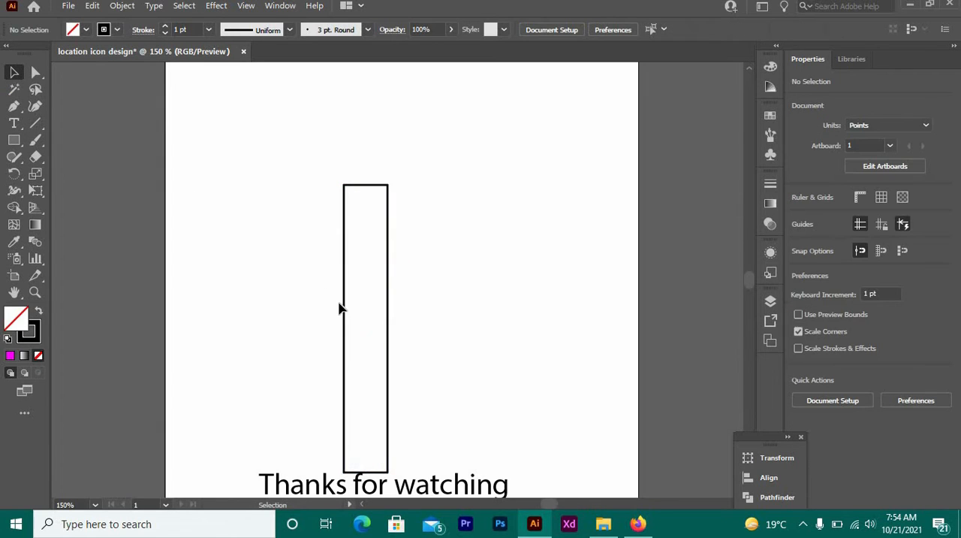
pyautogui.moveTo(346, 308); pyautogui.dragTo(345, 232)
# Draw a vertical centre line through the rectangle, from the midpoint of its top edge to its bottom edge.
pyautogui.click(35, 123)
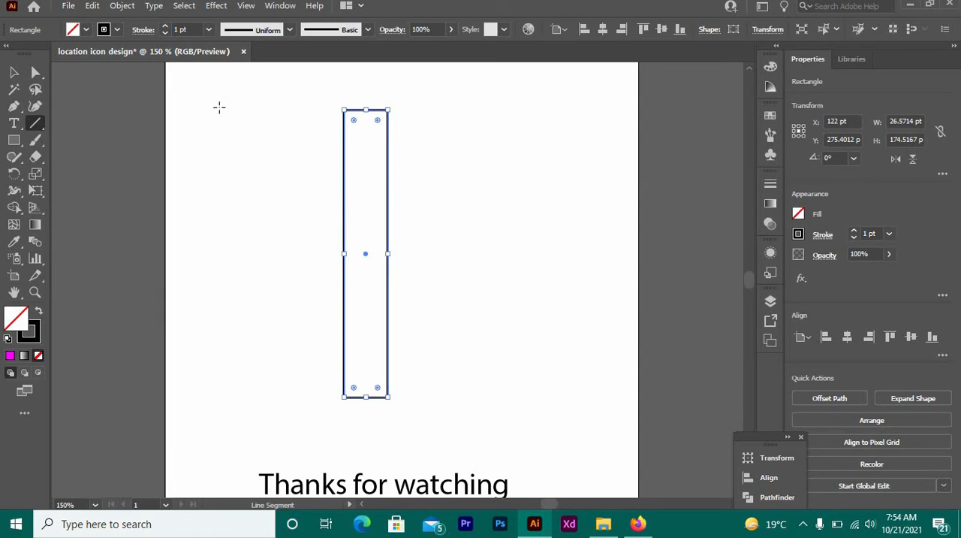
pyautogui.click(14, 72)
pyautogui.click(114, 147)
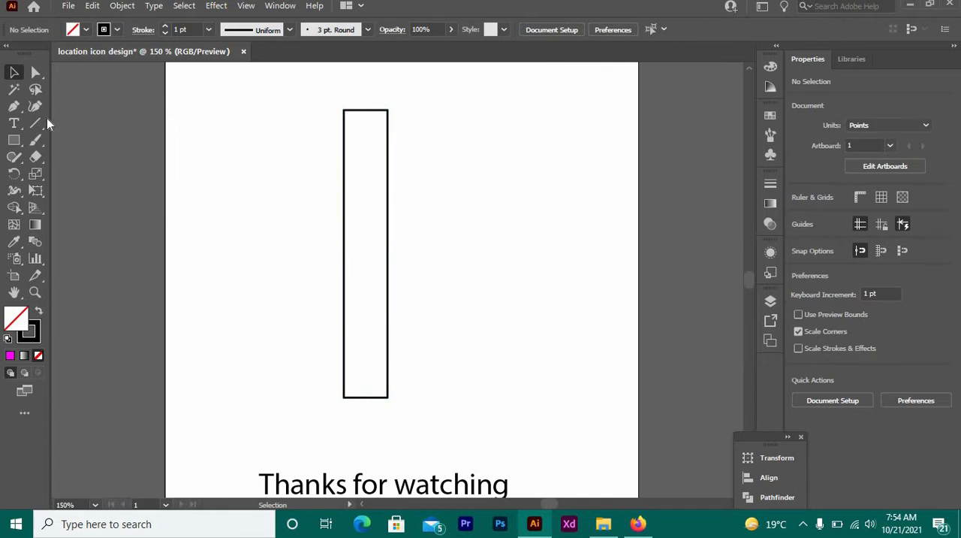
pyautogui.click(35, 122)
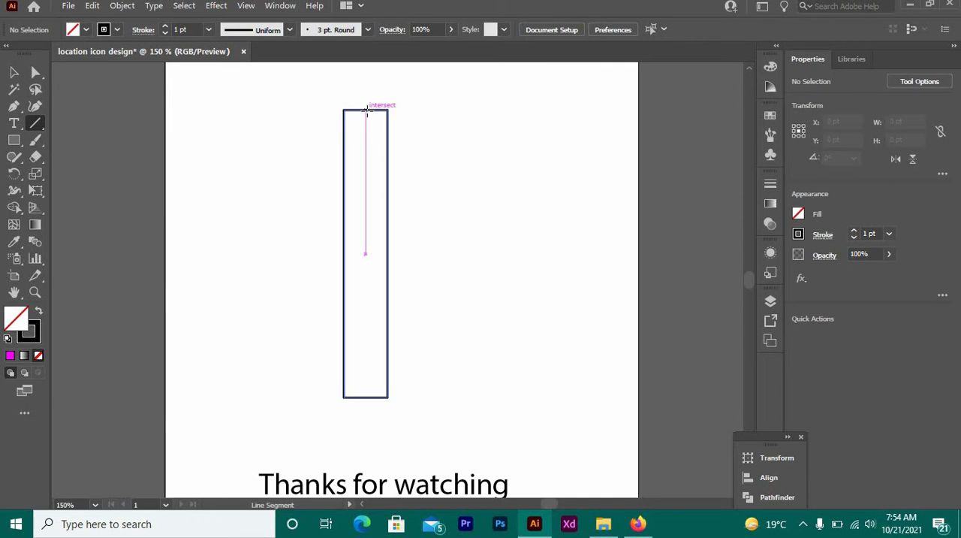
pyautogui.moveTo(365, 111); pyautogui.dragTo(368, 401)
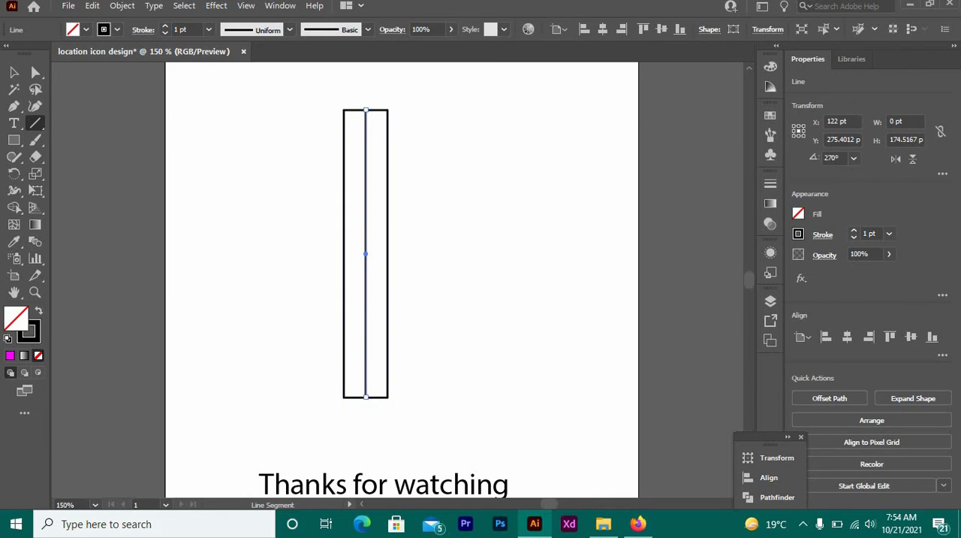
# Try to expand the fill and stroke of the rectangle and its centre line.
pyautogui.click(14, 72)
pyautogui.click(268, 167)
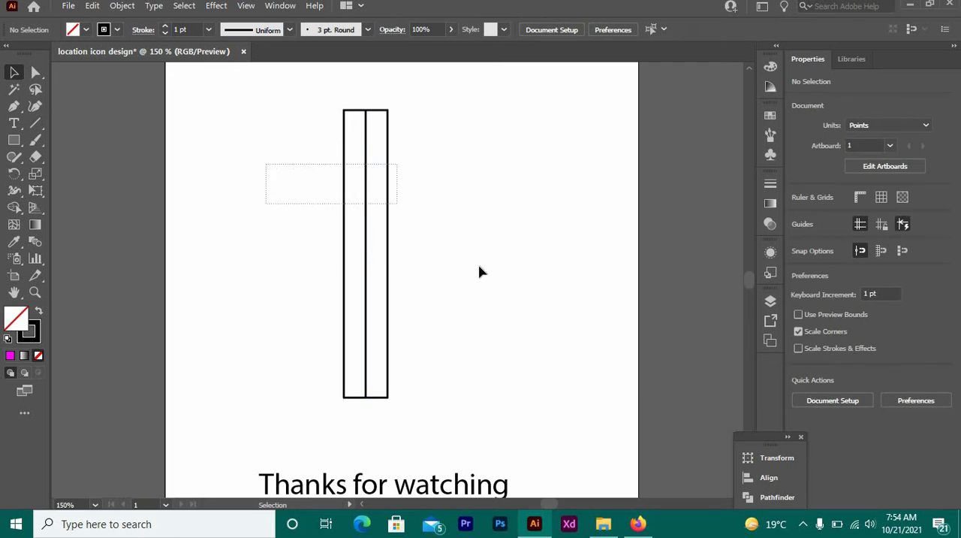
pyautogui.moveTo(480, 268); pyautogui.dragTo(488, 286)
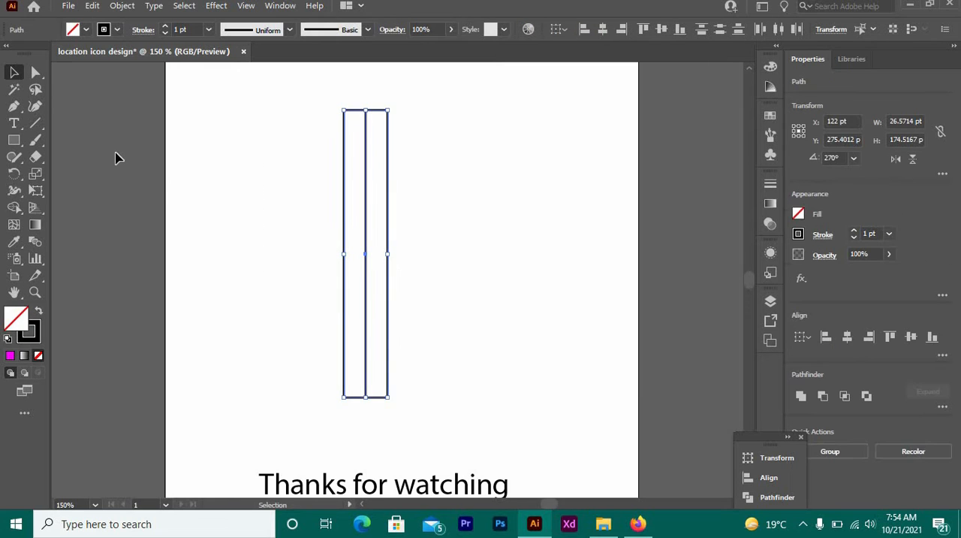
pyautogui.click(122, 6)
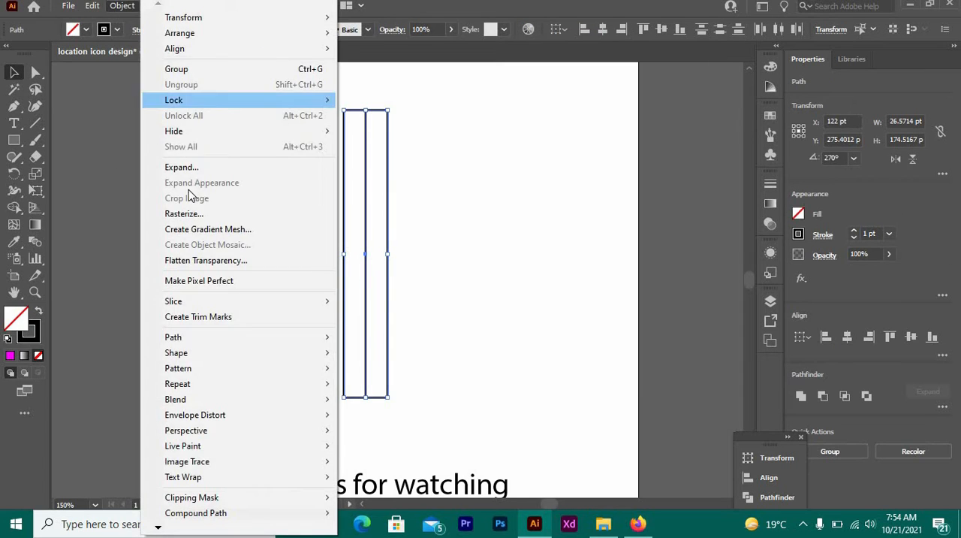
pyautogui.click(180, 163)
pyautogui.click(451, 347)
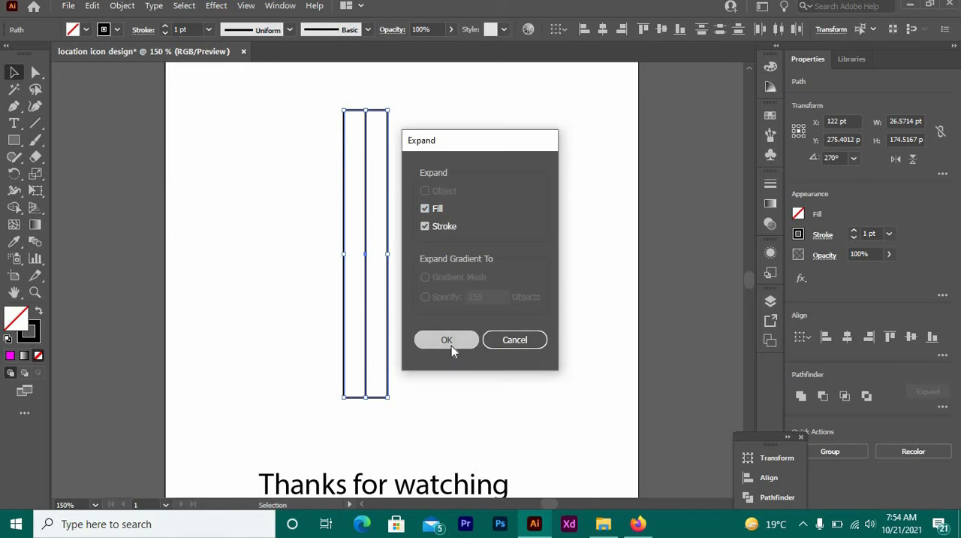
pyautogui.moveTo(269, 235); pyautogui.dragTo(455, 324)
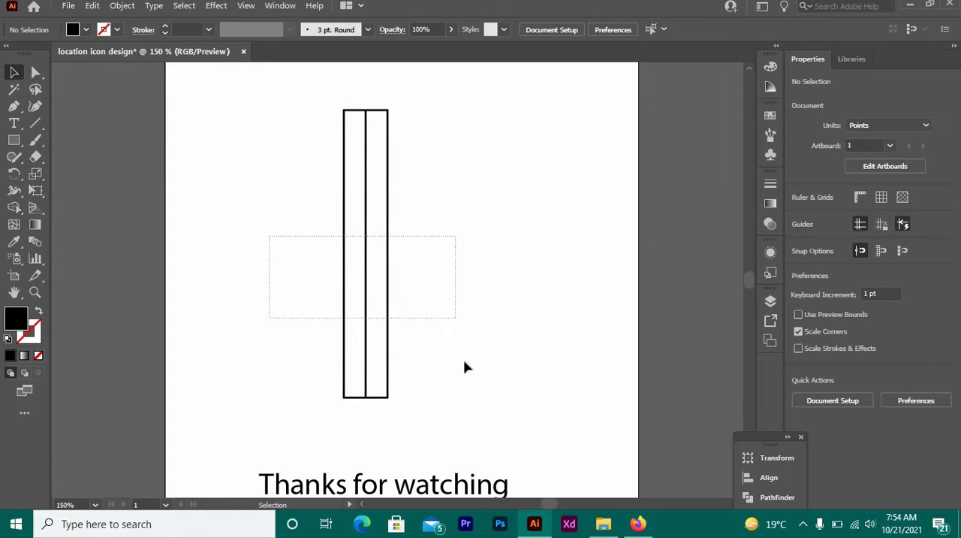
pyautogui.moveTo(464, 366); pyautogui.dragTo(467, 376)
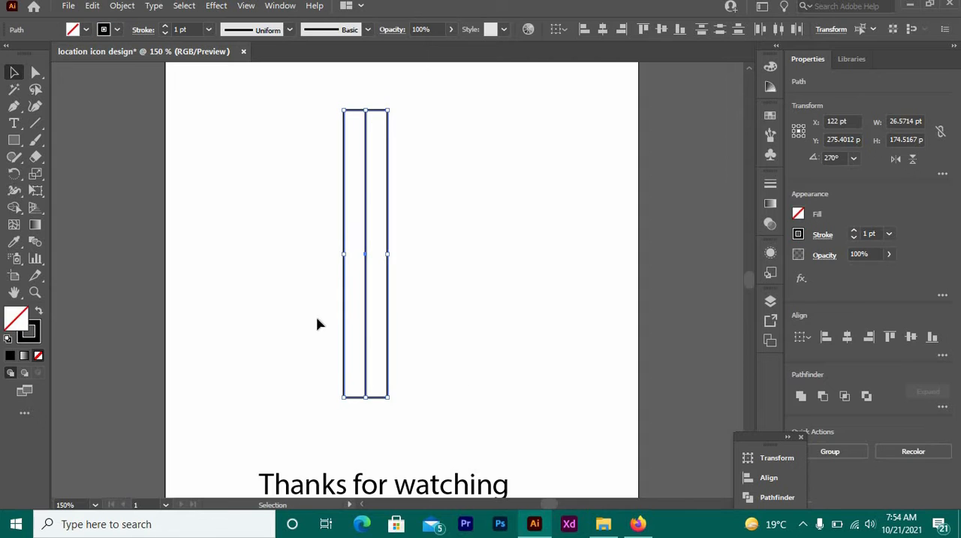
pyautogui.moveTo(278, 287); pyautogui.dragTo(445, 370)
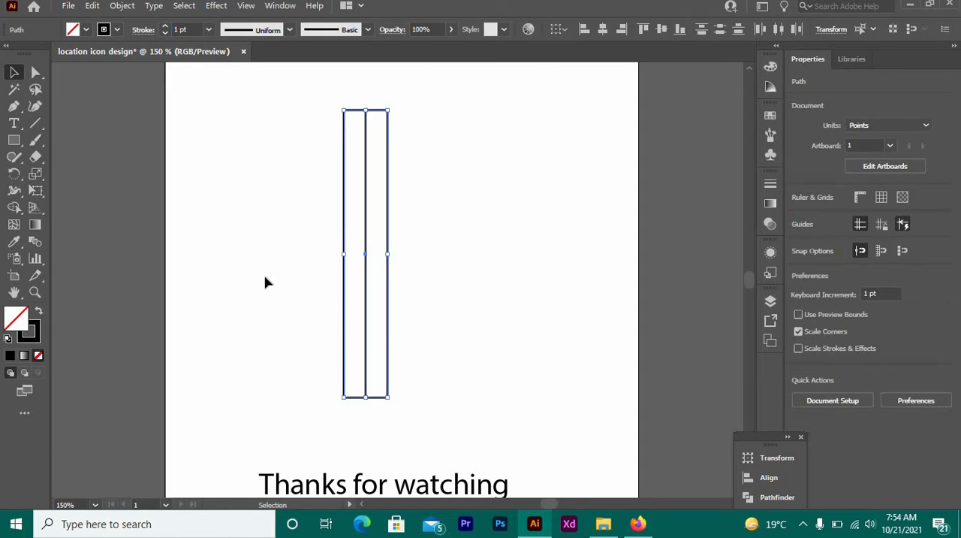
pyautogui.click(219, 255)
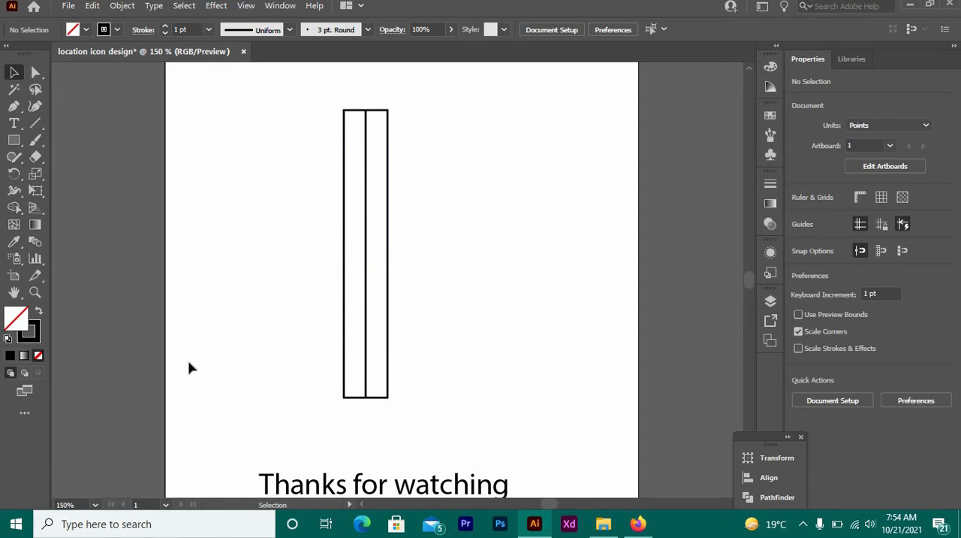
# Draw an open V-shaped tip with the Pen tool, linking the rectangle's two bottom corners through a centred point about 21 pt below.
pyautogui.click(36, 72)
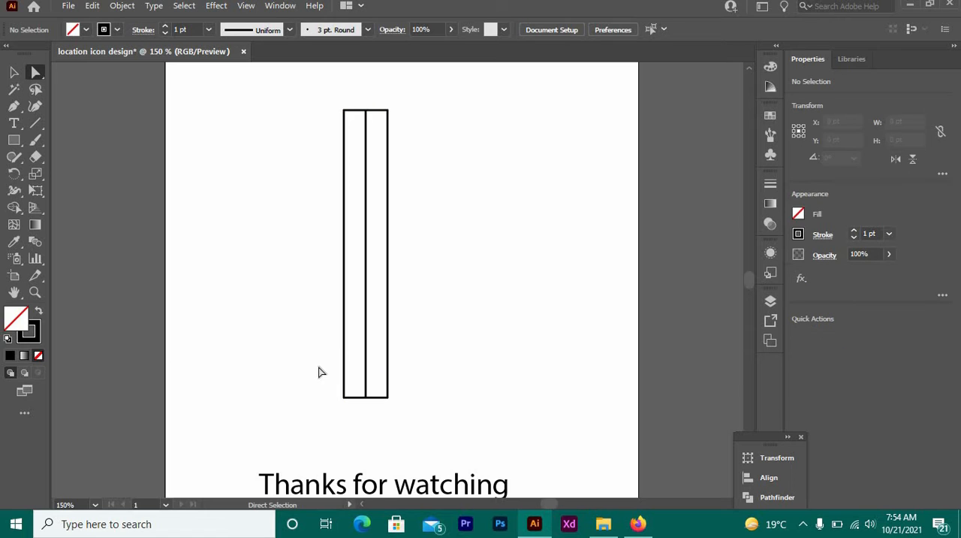
pyautogui.moveTo(426, 413); pyautogui.dragTo(430, 413)
pyautogui.hotkey('ctrl', '=')
pyautogui.hotkey('ctrl', '=')
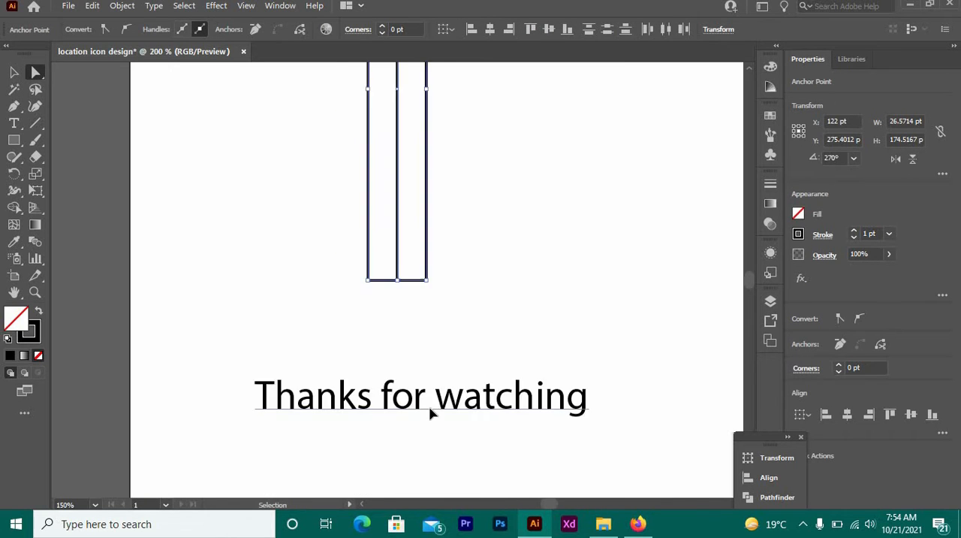
pyautogui.hotkey('ctrl', '=')
pyautogui.hotkey('ctrl', '=')
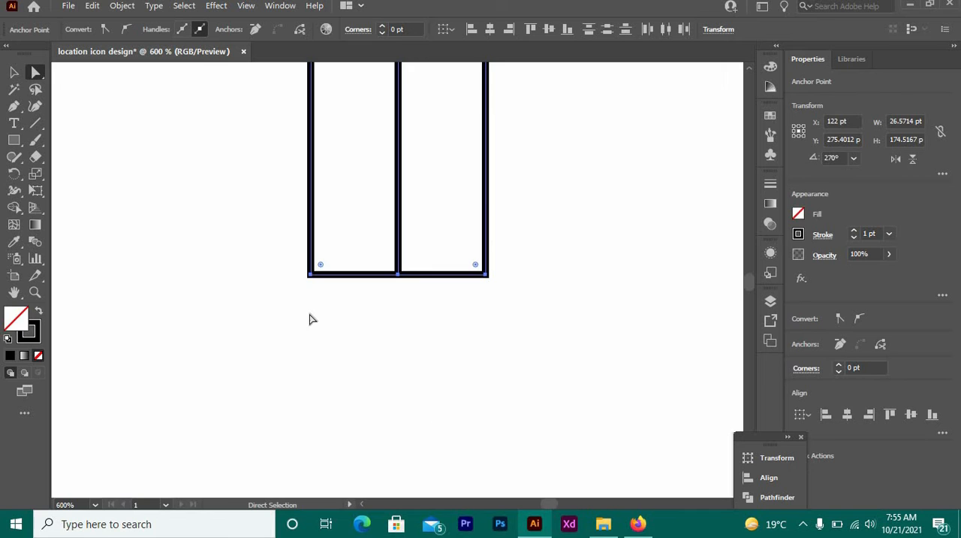
pyautogui.click(13, 106)
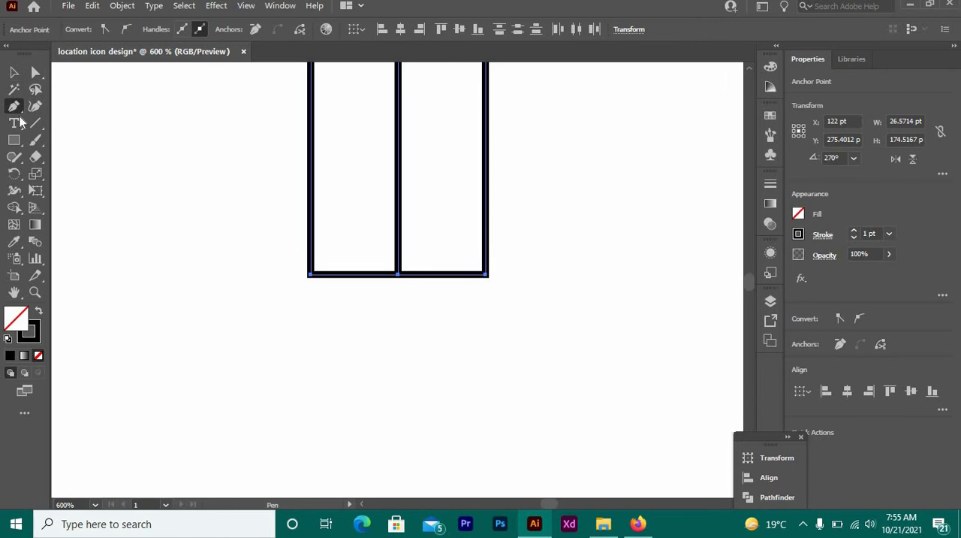
pyautogui.click(14, 71)
pyautogui.click(210, 215)
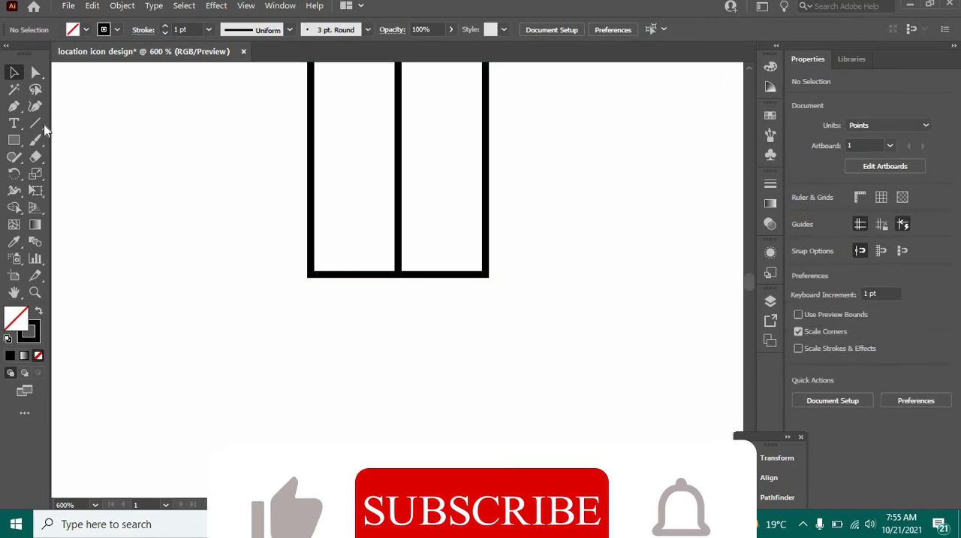
pyautogui.click(16, 106)
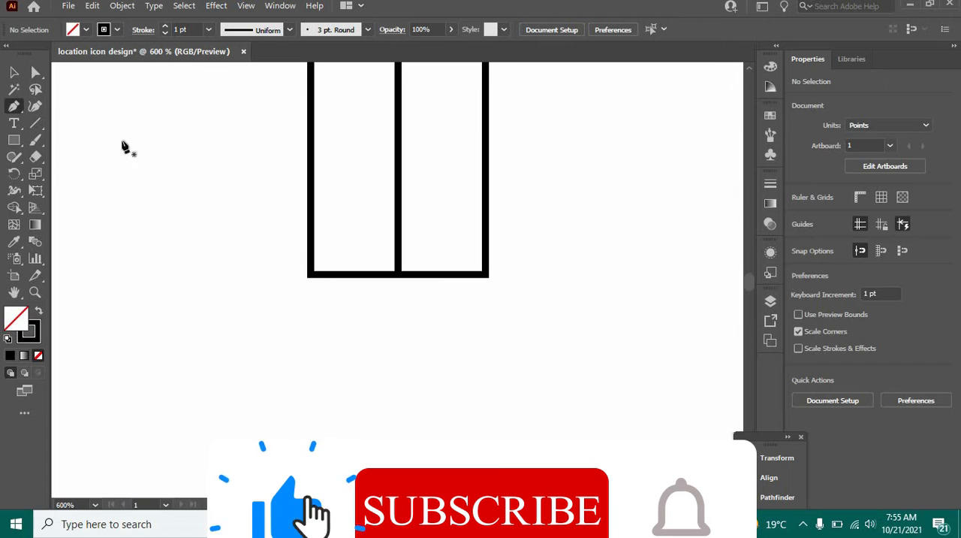
pyautogui.click(311, 275)
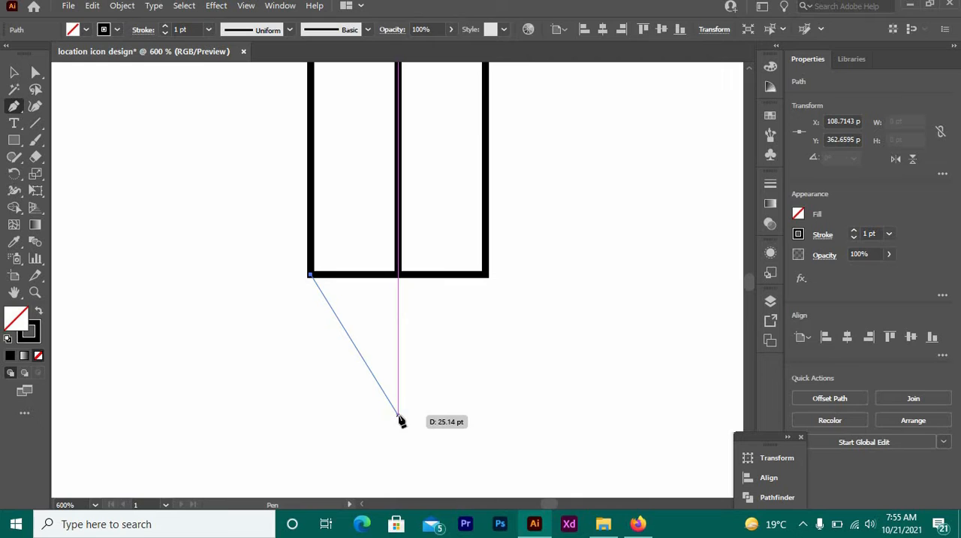
pyautogui.click(398, 413)
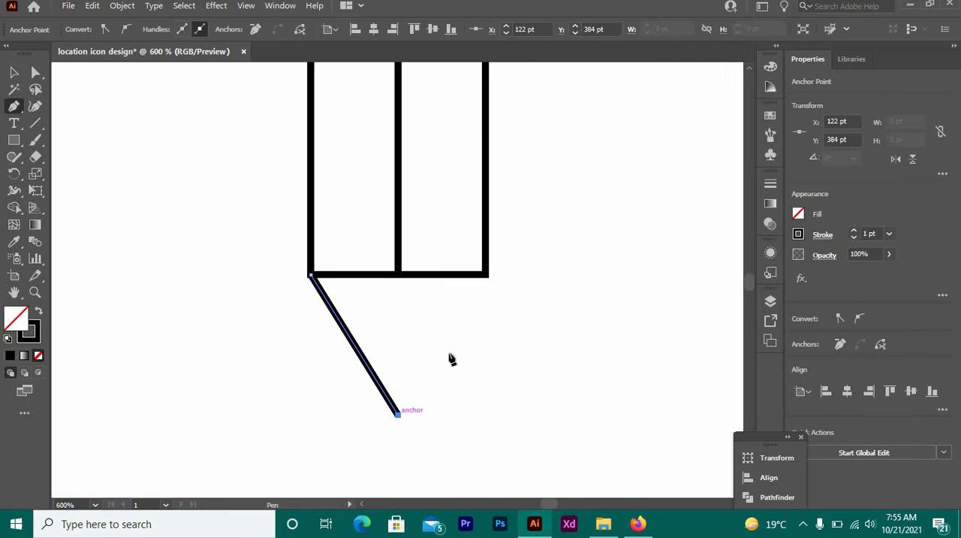
pyautogui.click(486, 276)
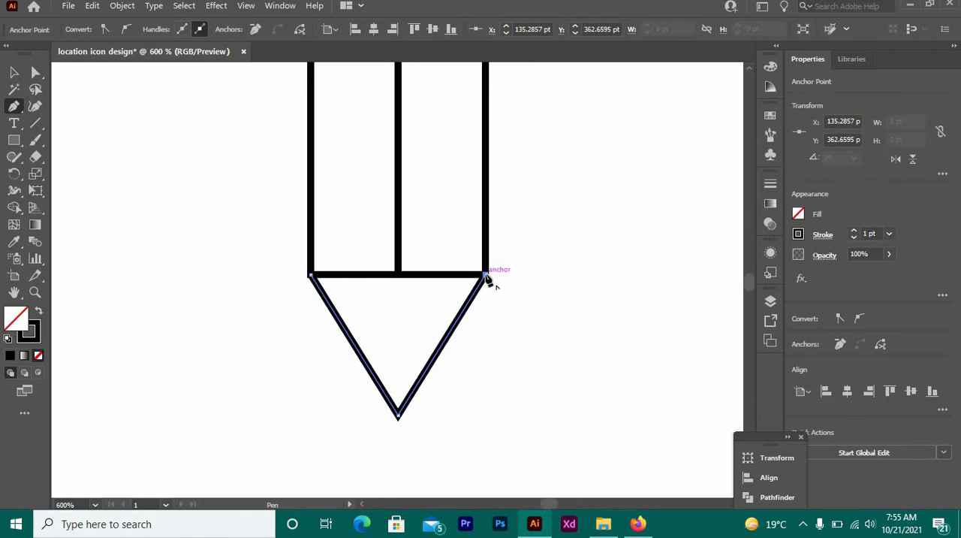
pyautogui.click(310, 275)
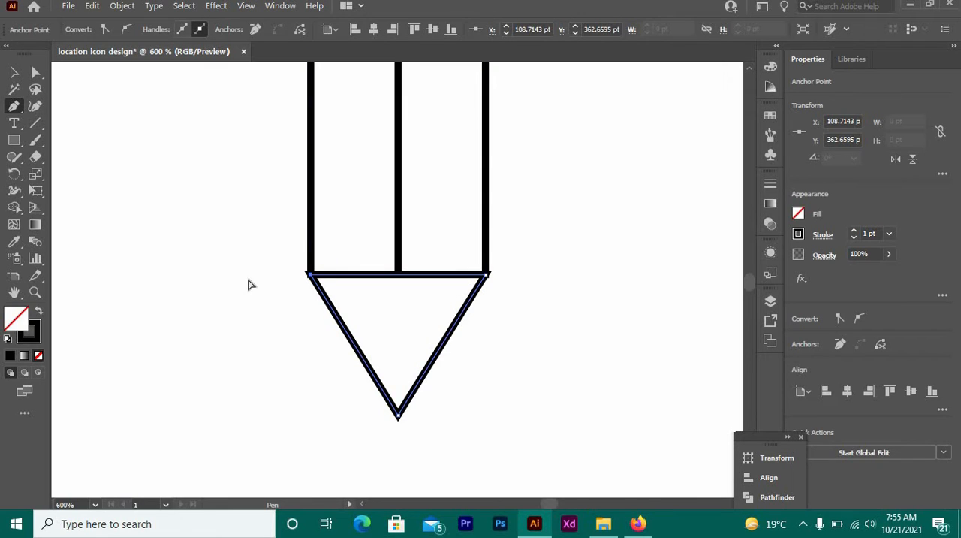
pyautogui.hotkey('ctrl', 'z')
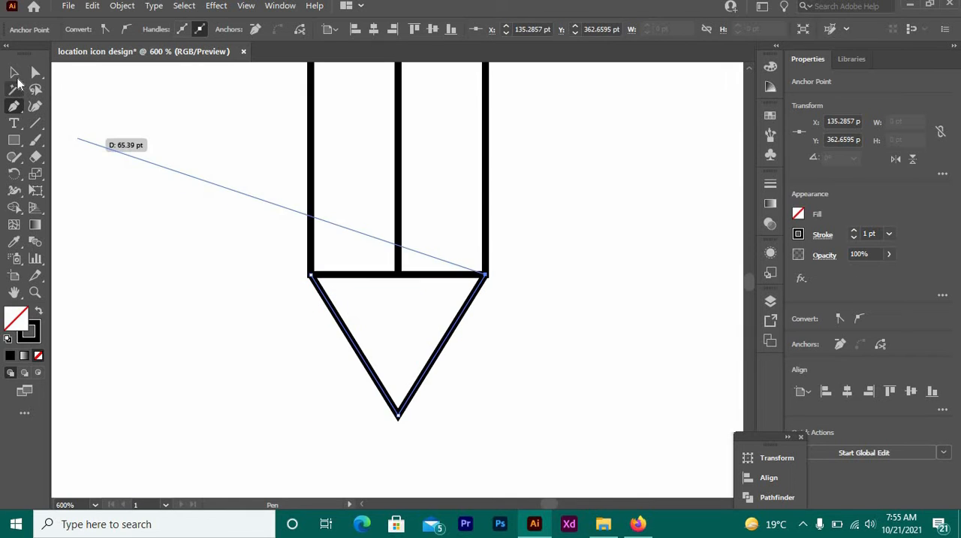
# Expand the fill and stroke of the rectangle, centre line and V-shaped tip together.
pyautogui.click(14, 73)
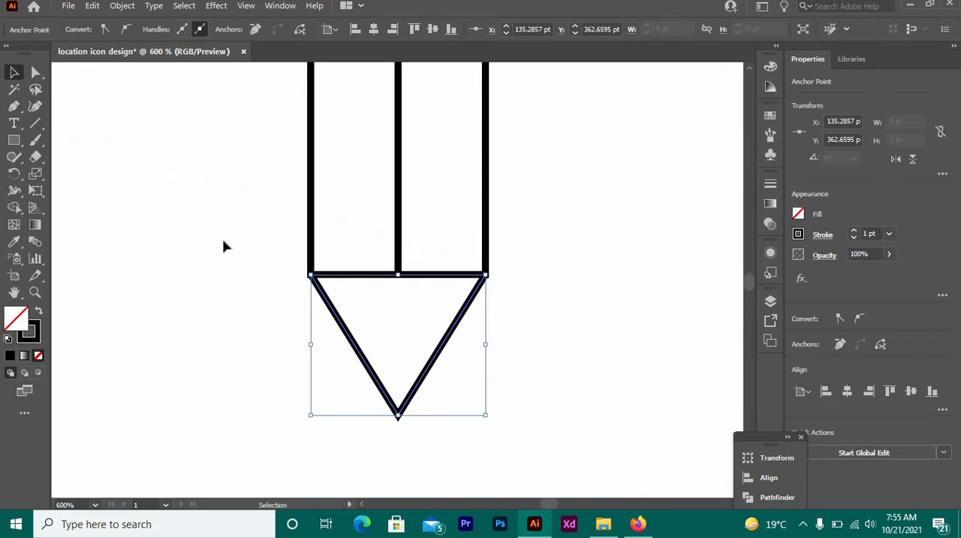
pyautogui.click(312, 323)
pyautogui.moveTo(480, 326); pyautogui.dragTo(558, 366)
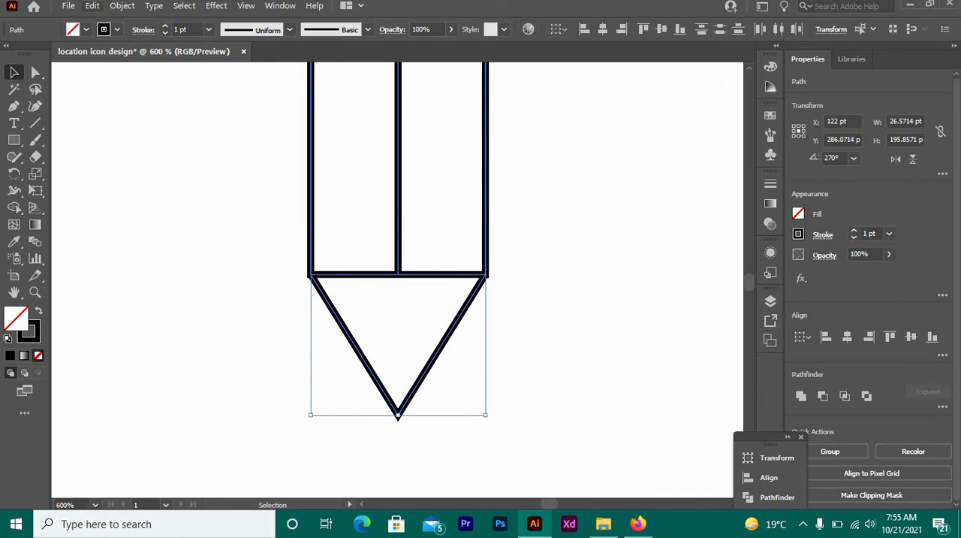
pyautogui.click(121, 6)
pyautogui.click(293, 166)
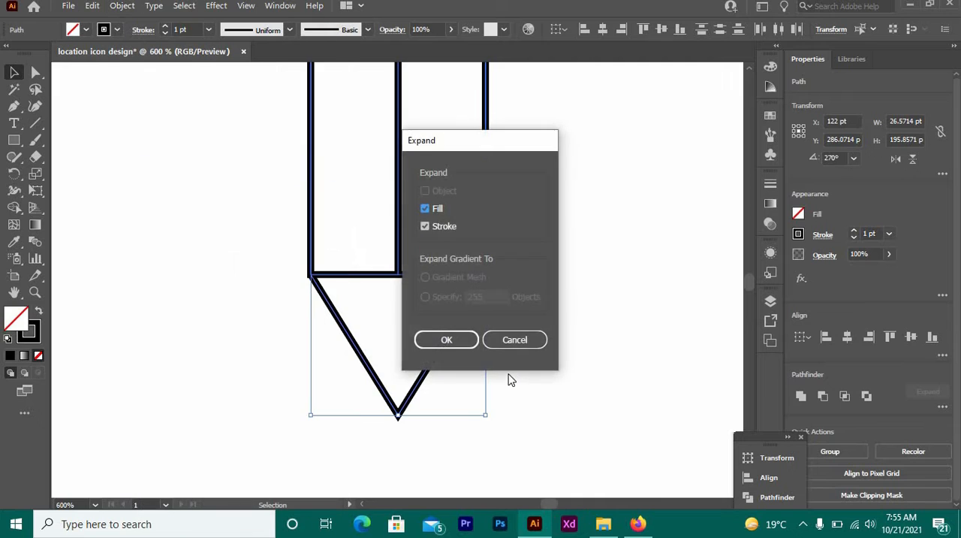
pyautogui.click(472, 346)
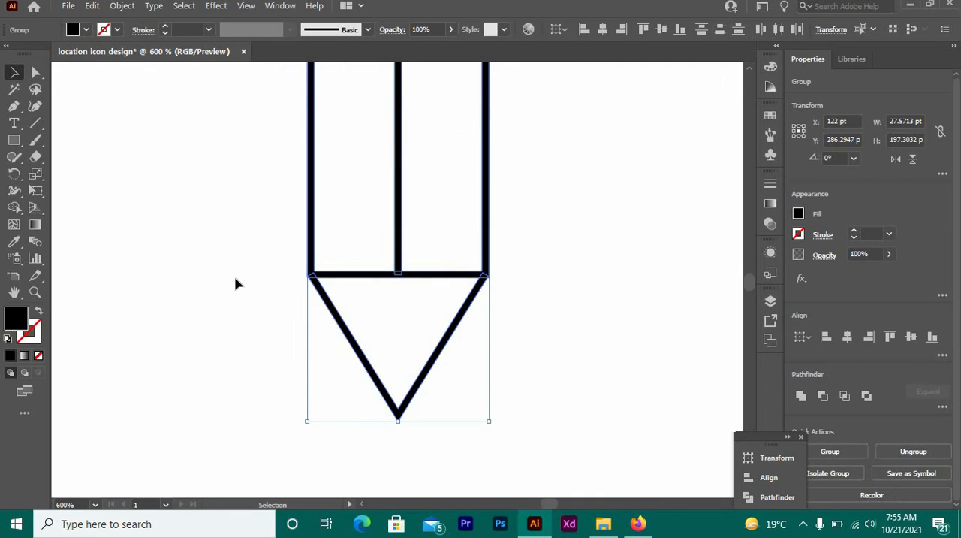
# Unite the expanded rectangle, centre line and V-shaped tip into a single shape.
pyautogui.click(232, 242)
pyautogui.moveTo(424, 301); pyautogui.dragTo(579, 359)
pyautogui.click(800, 398)
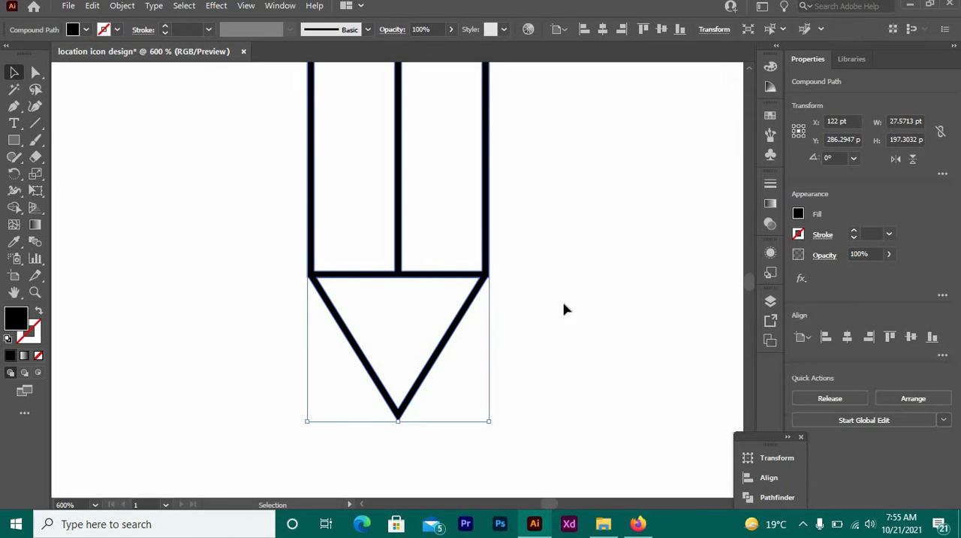
pyautogui.click(525, 292)
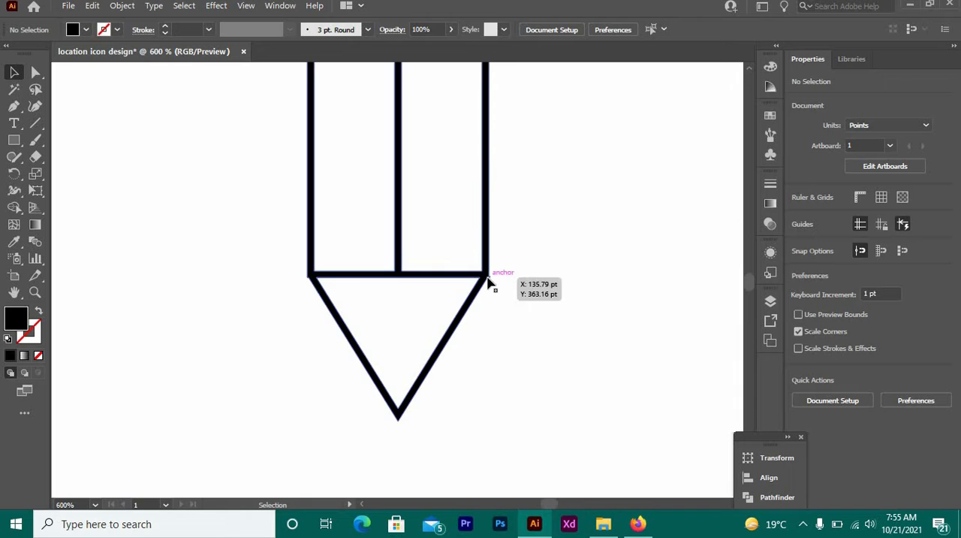
pyautogui.click(490, 282)
pyautogui.click(529, 295)
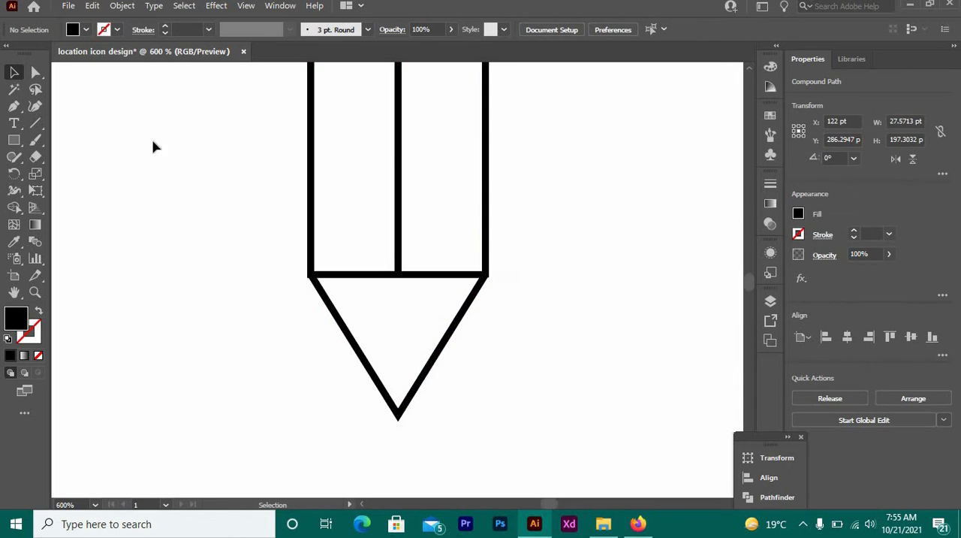
# Try to nudge the doubled anchor point at the pencil body's lower-left corner sideways with the Direct Selection tool.
pyautogui.click(35, 73)
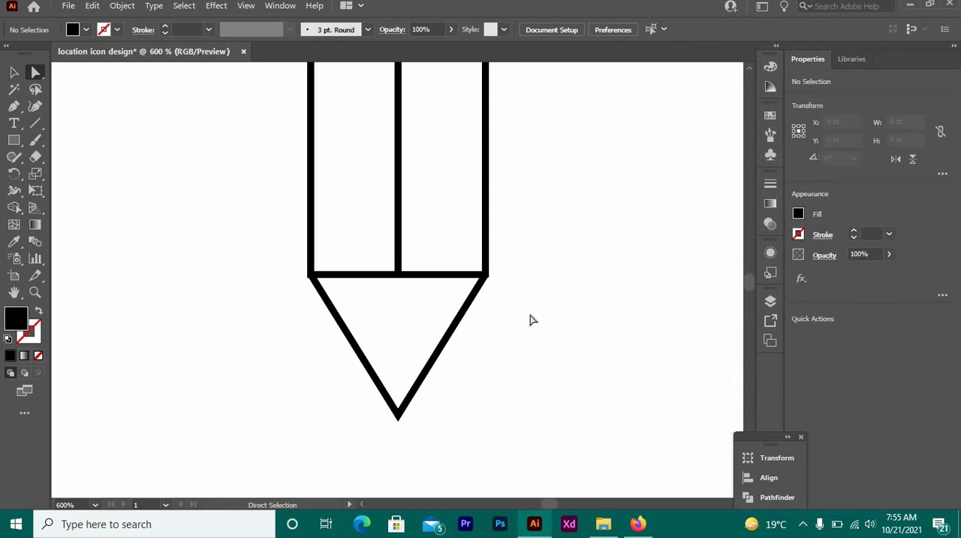
pyautogui.click(489, 275)
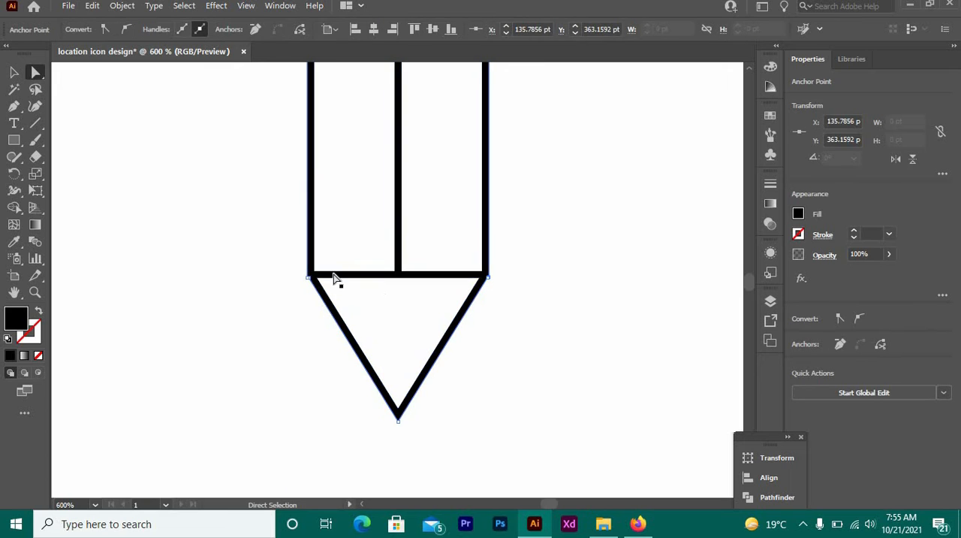
pyautogui.moveTo(367, 301); pyautogui.dragTo(593, 335)
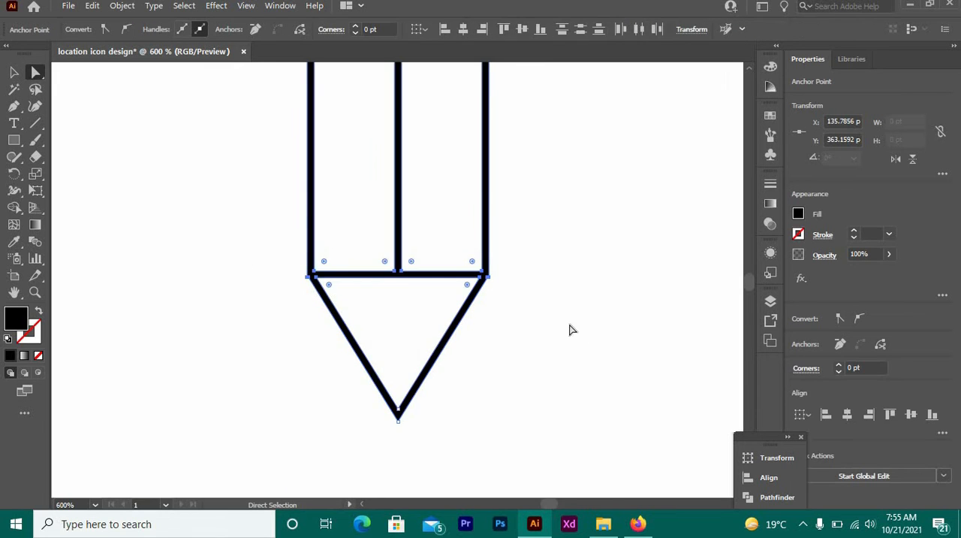
pyautogui.click(527, 335)
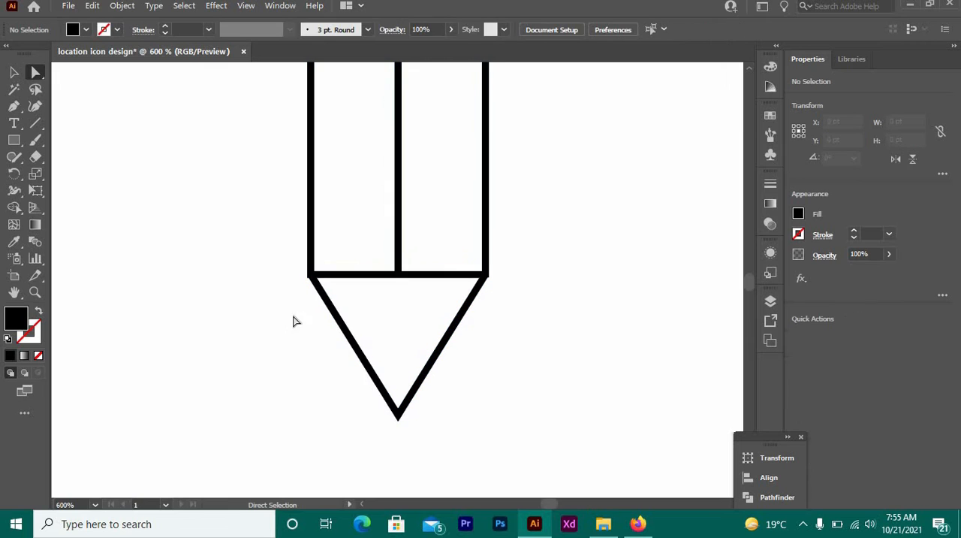
pyautogui.click(310, 276)
pyautogui.press('Right')
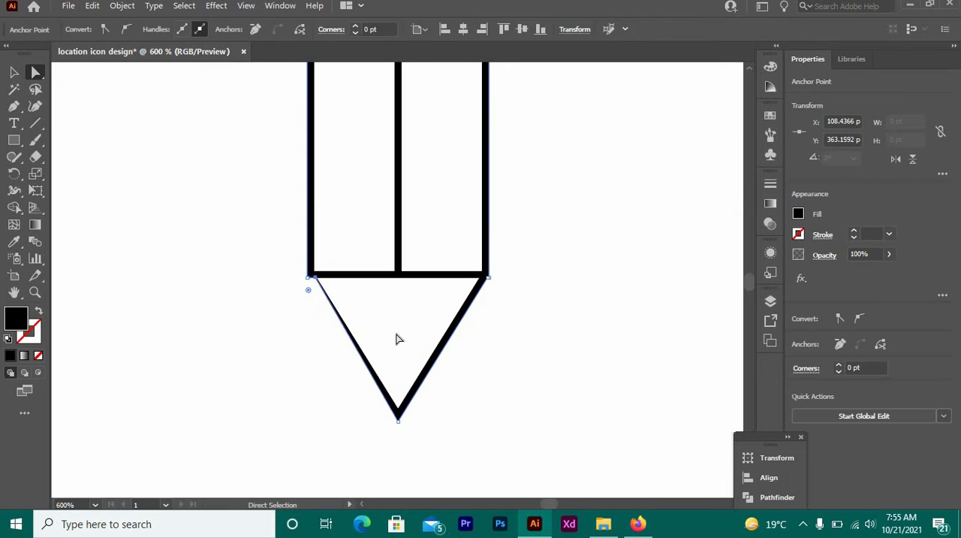
pyautogui.press('Left')
pyautogui.click(295, 297)
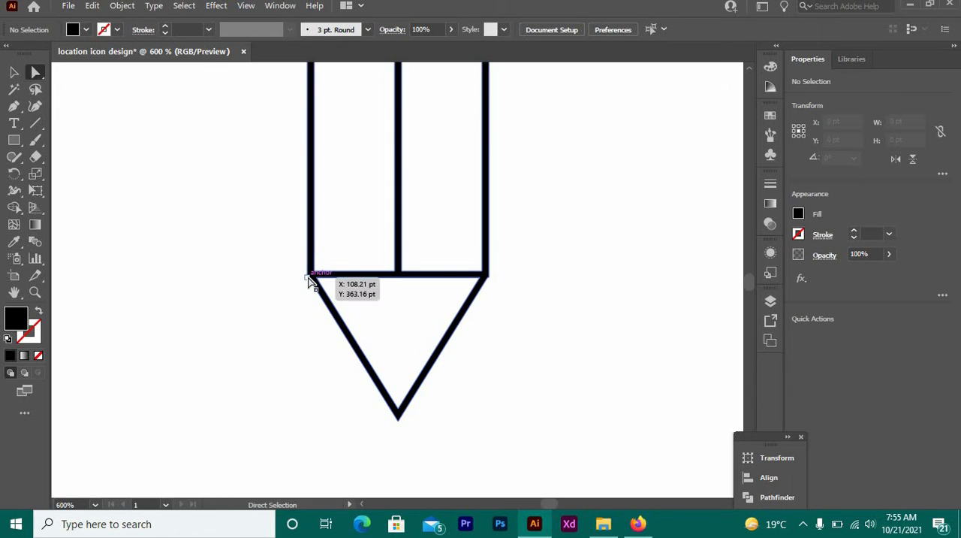
# Snap the doubled outer anchor points together at the lower-left and lower-right corners of the pencil body.
pyautogui.moveTo(308, 281); pyautogui.dragTo(307, 280)
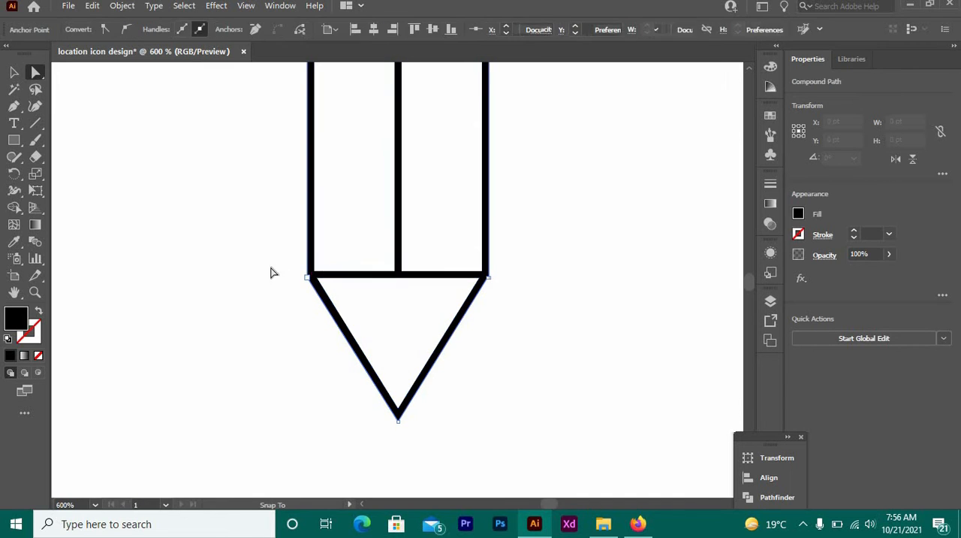
pyautogui.click(270, 272)
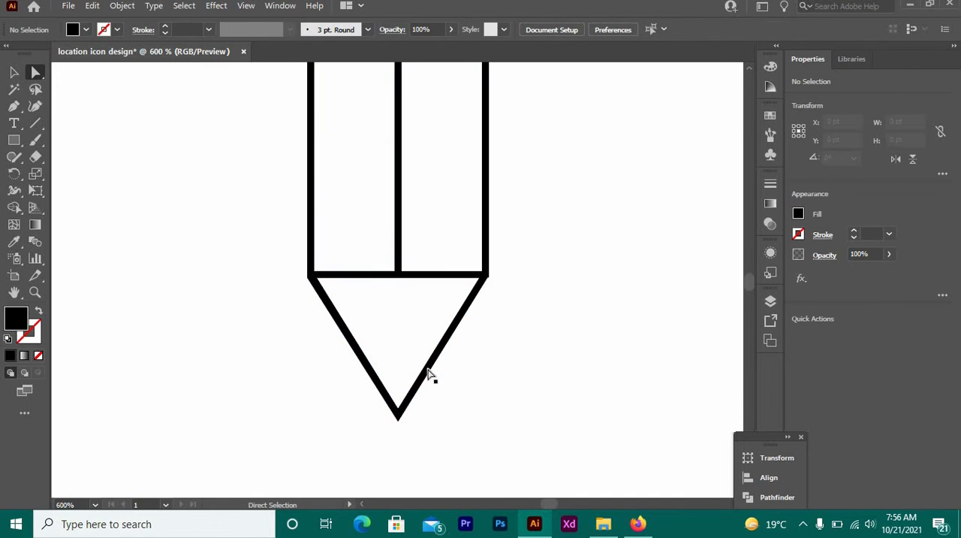
pyautogui.click(488, 282)
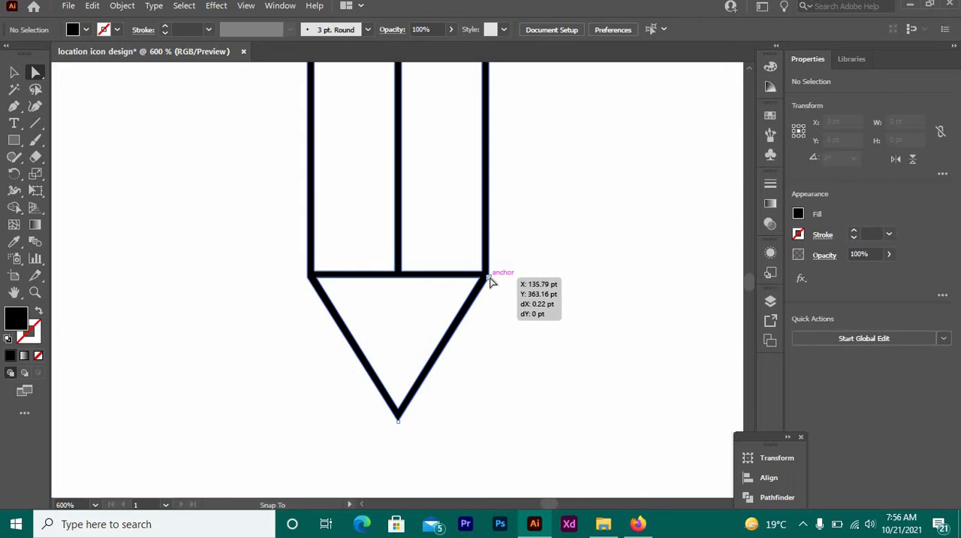
pyautogui.click(538, 353)
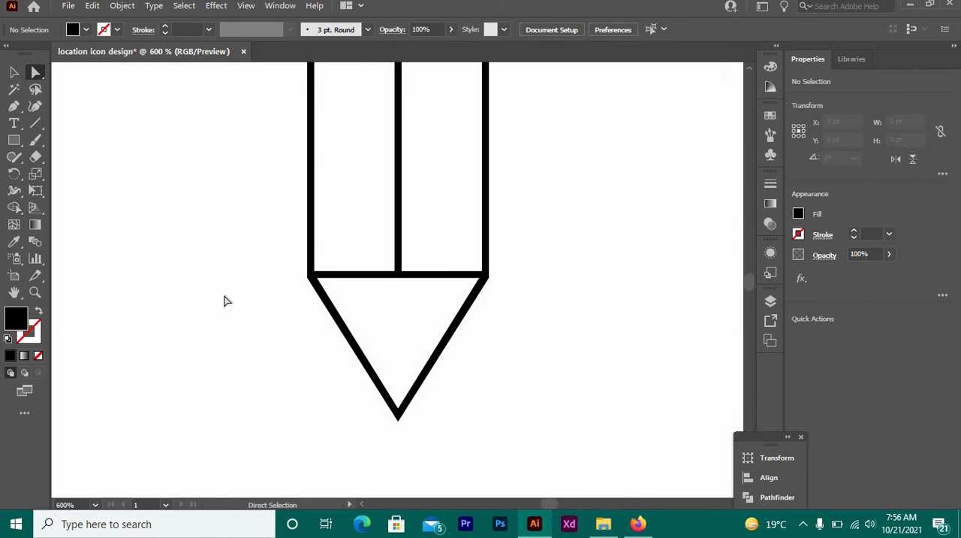
# Draw a horizontal line about 11.5 pt long between the tip's slanted sides and give it a black stroke, leaving no stray line.
pyautogui.click(14, 108)
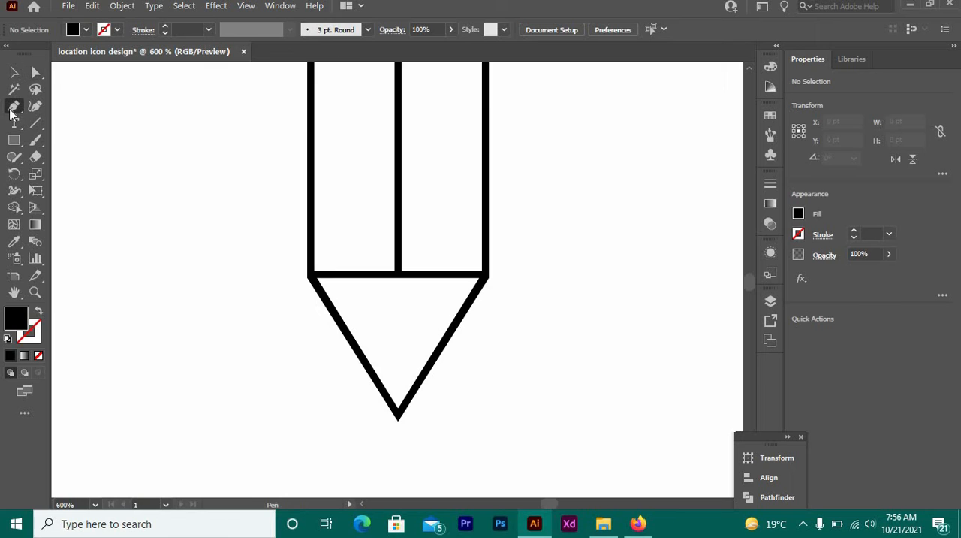
pyautogui.click(35, 124)
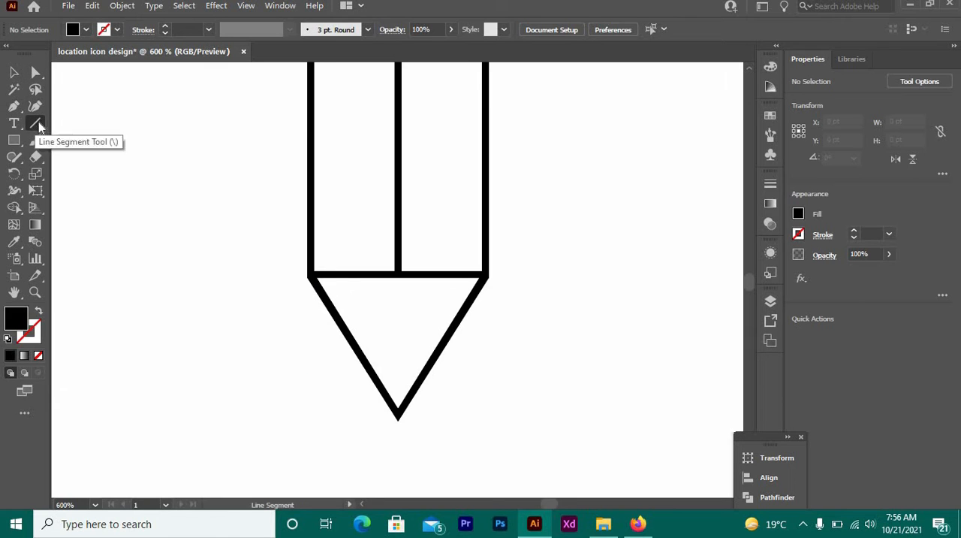
pyautogui.moveTo(359, 354); pyautogui.dragTo(435, 355)
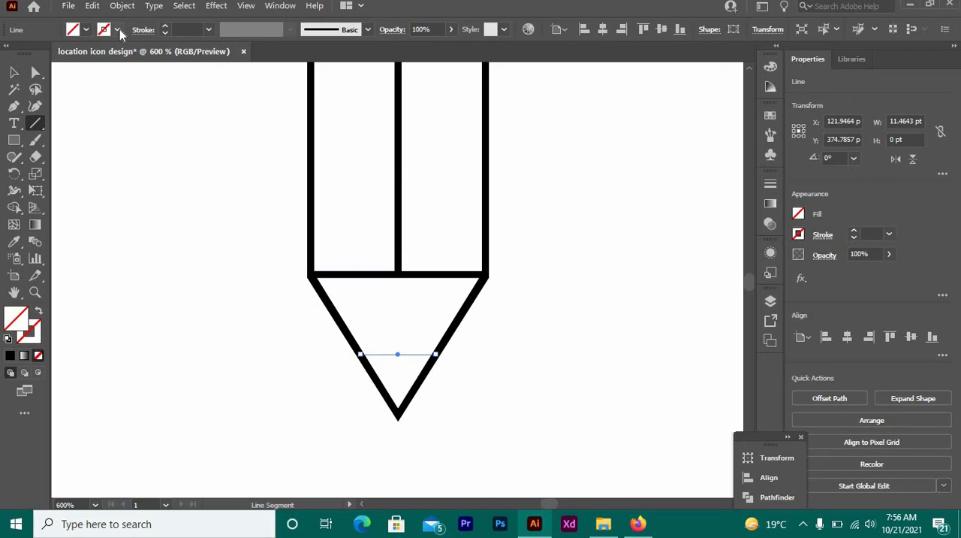
pyautogui.click(117, 30)
pyautogui.click(39, 54)
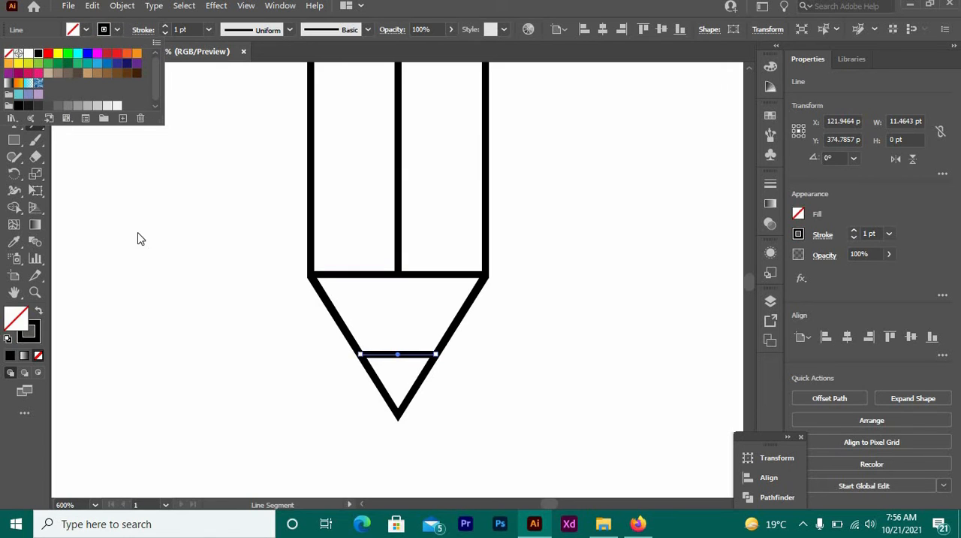
pyautogui.click(113, 221)
pyautogui.moveTo(137, 241); pyautogui.dragTo(145, 246)
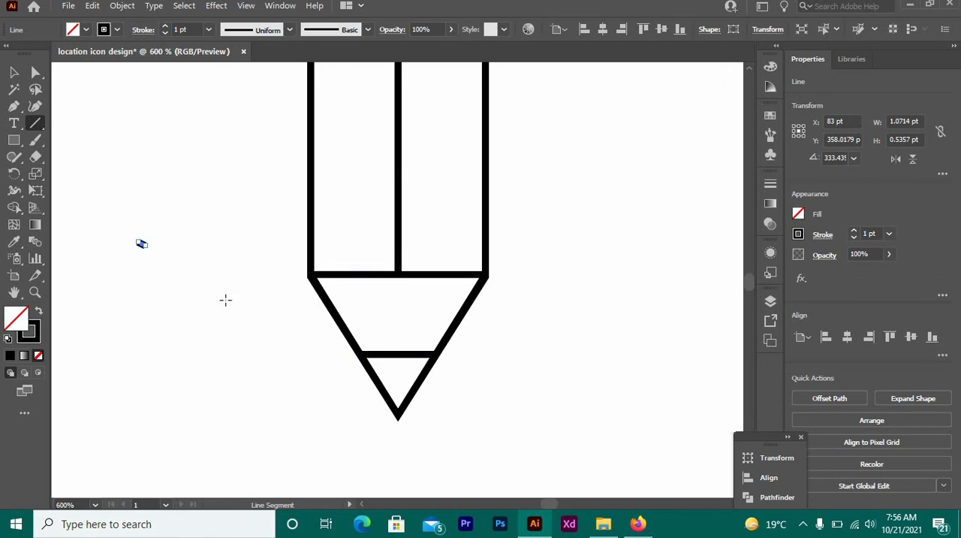
pyautogui.press('Delete')
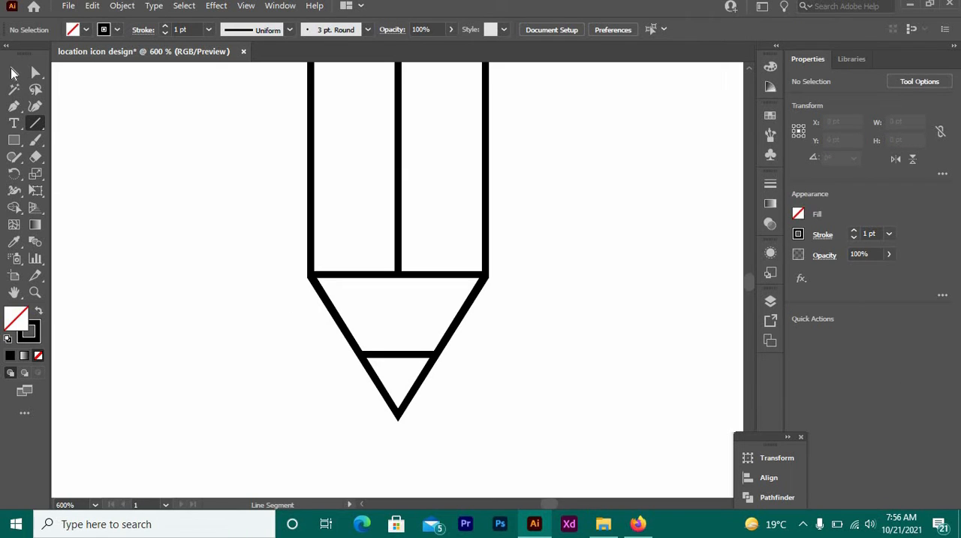
# Expand the tip line together with the pencil outline and merge it with the small triangle below using Shape Builder.
pyautogui.click(13, 73)
pyautogui.moveTo(449, 402); pyautogui.dragTo(492, 422)
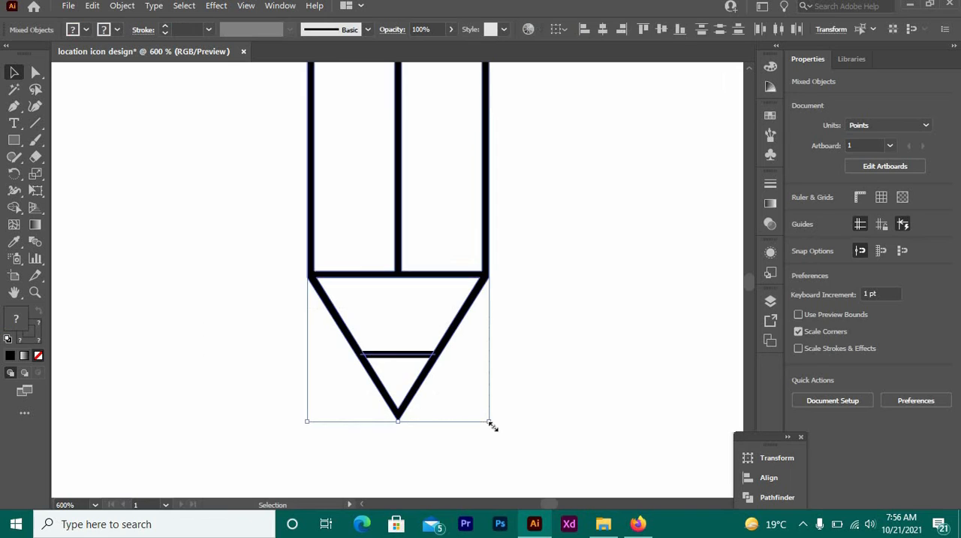
pyautogui.click(13, 208)
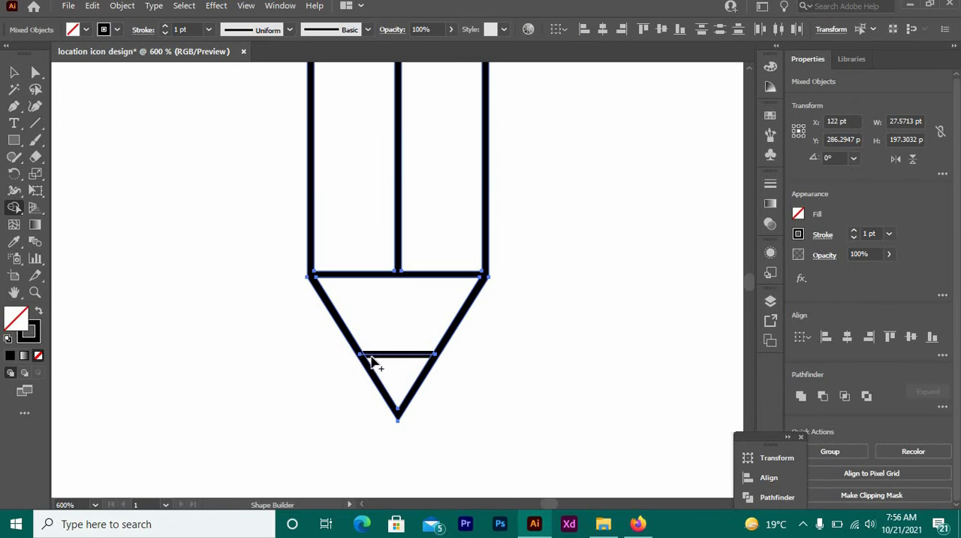
pyautogui.click(121, 6)
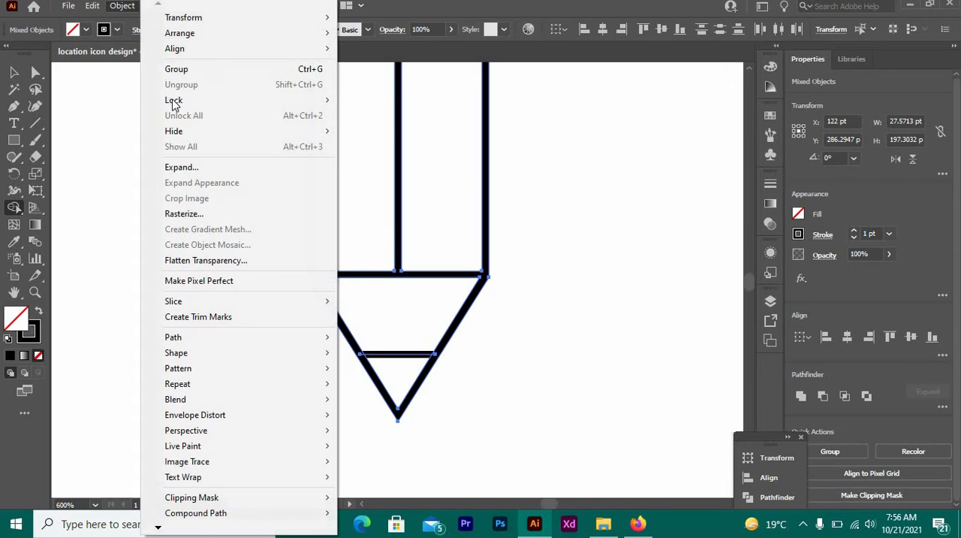
pyautogui.click(180, 167)
pyautogui.click(435, 338)
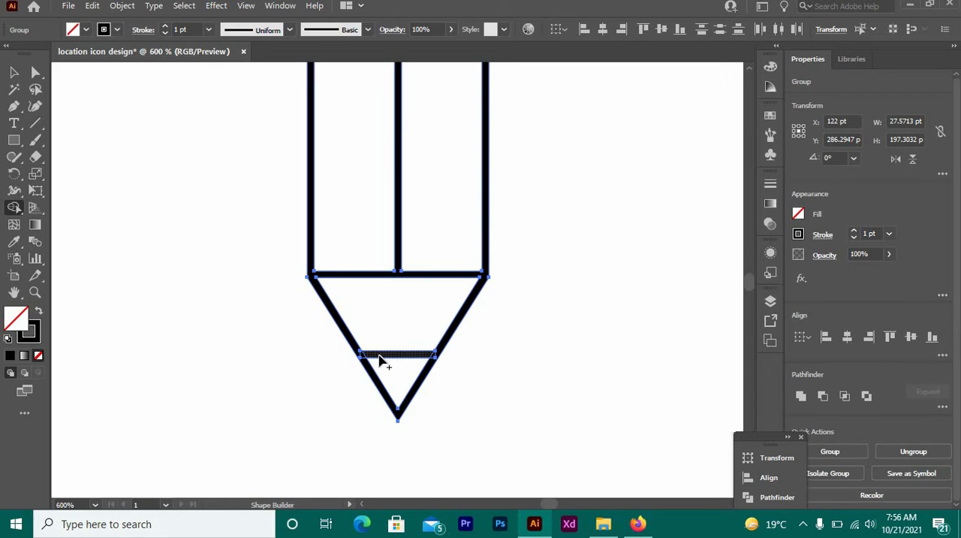
pyautogui.moveTo(390, 386); pyautogui.dragTo(375, 388)
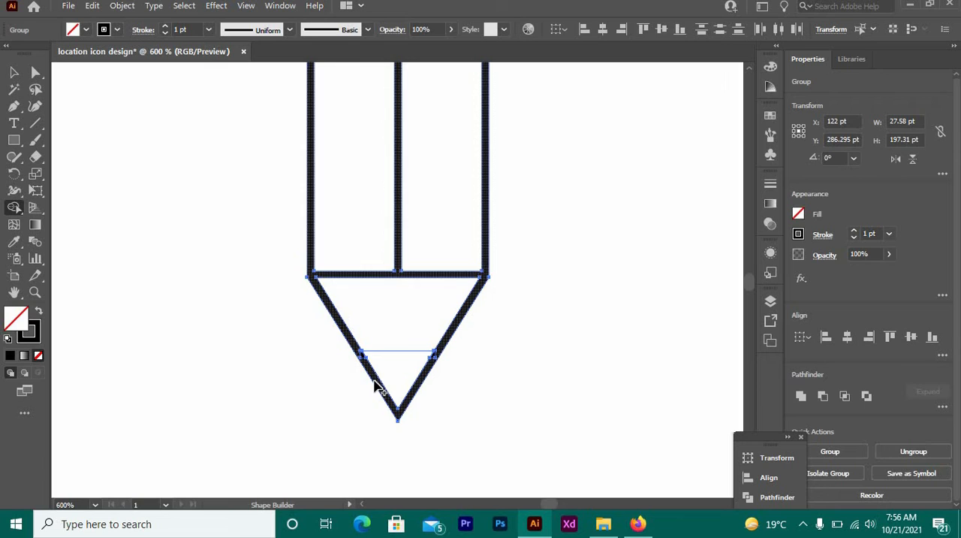
# Try to merge the small tip triangle with the surrounding pencil outline using Shape Builder.
pyautogui.click(419, 384)
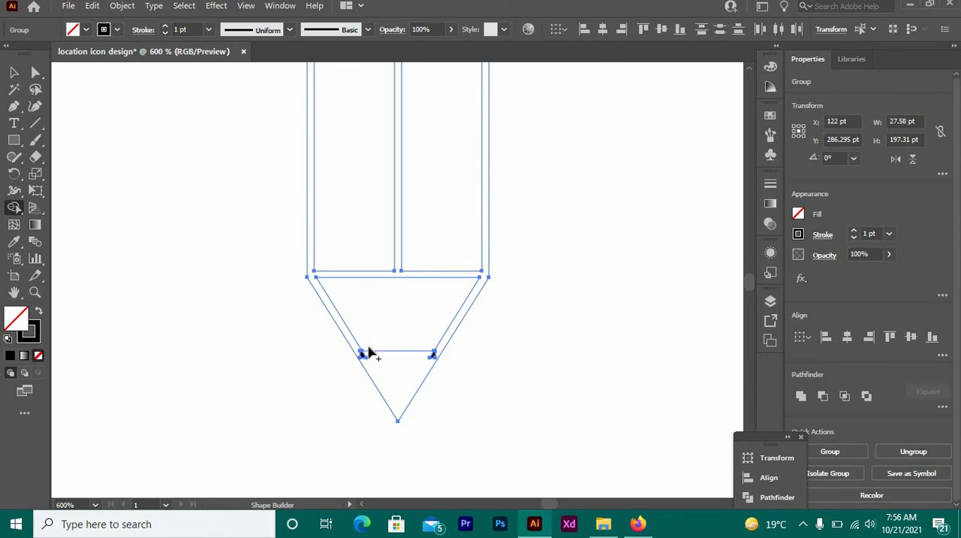
pyautogui.moveTo(352, 342); pyautogui.dragTo(377, 368)
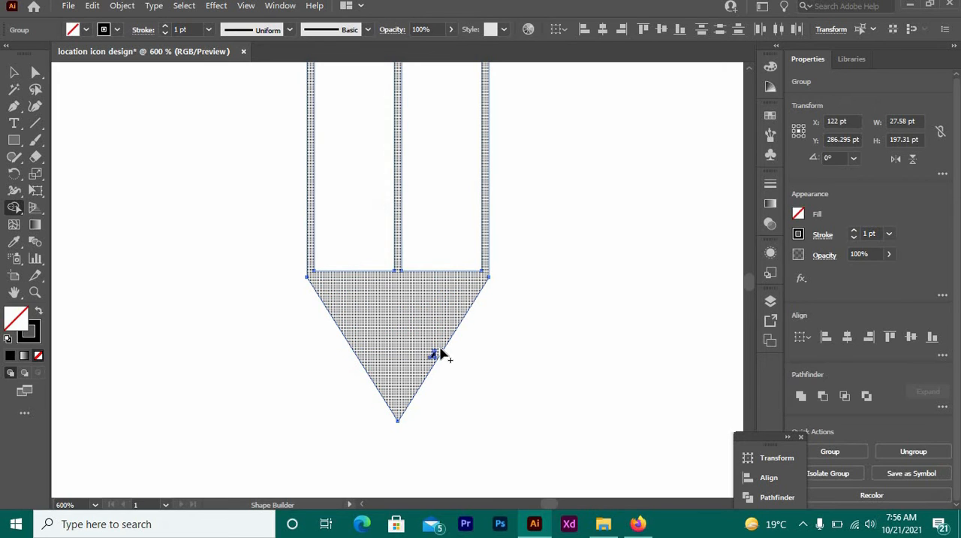
pyautogui.press('ctrl')
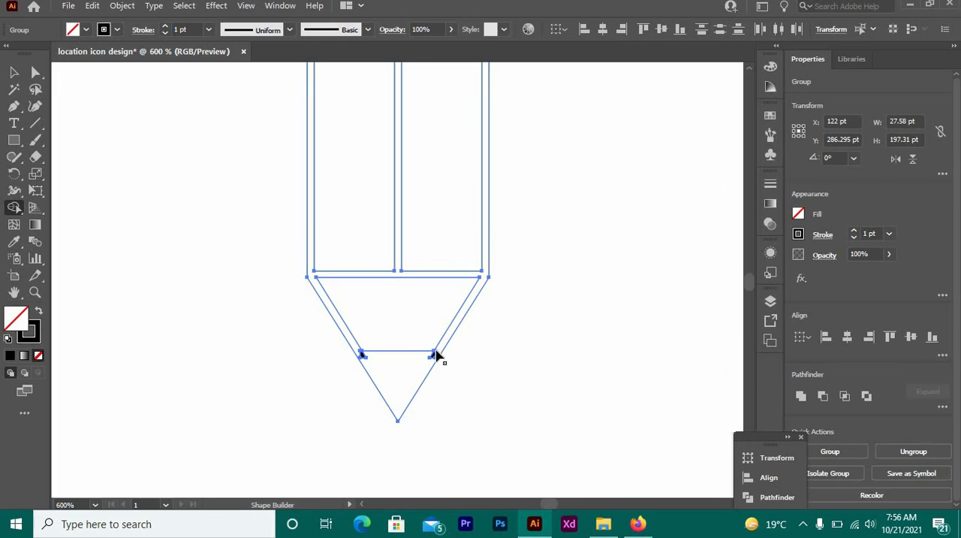
# Try to give the small triangle at the pencil's point a black (000000) fill, and deselect the artwork.
pyautogui.click(389, 375)
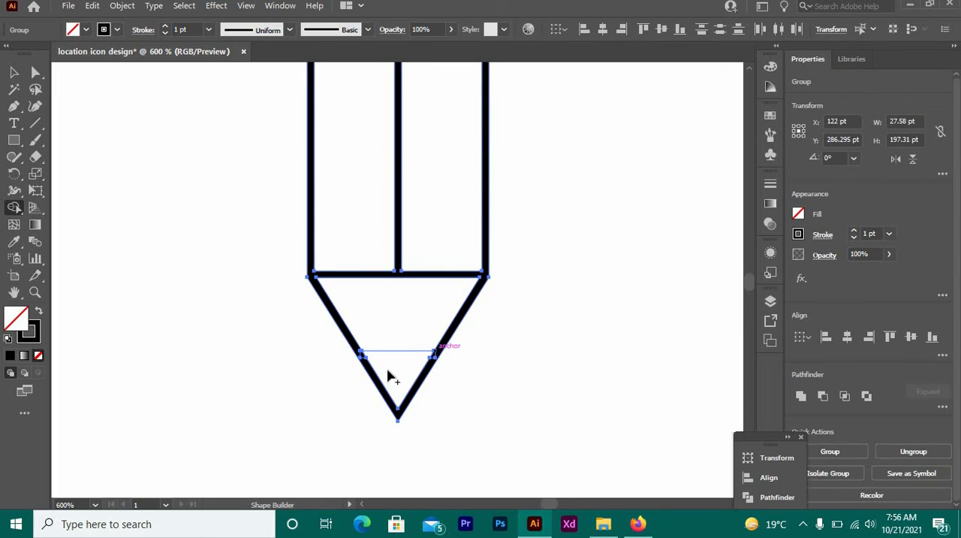
pyautogui.doubleClick(17, 323)
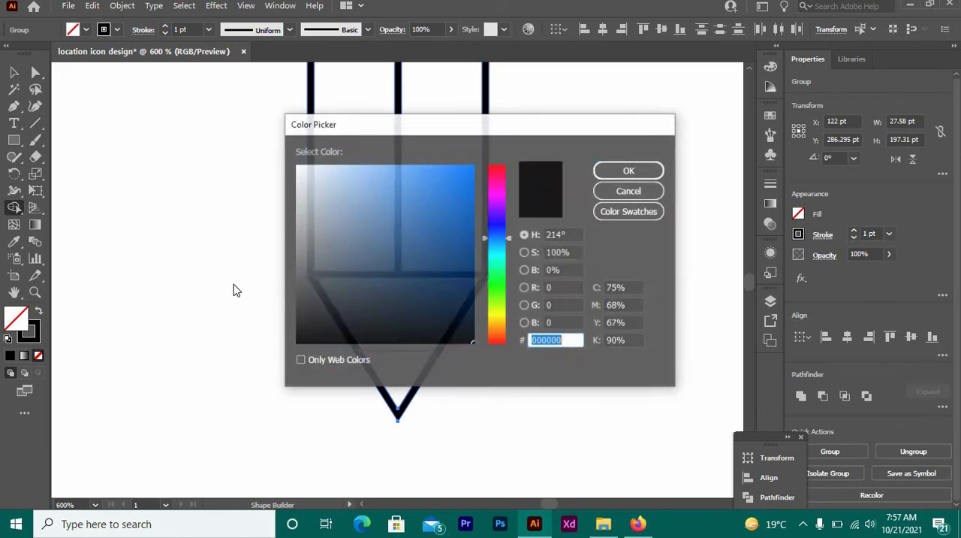
pyautogui.moveTo(365, 264); pyautogui.dragTo(385, 358)
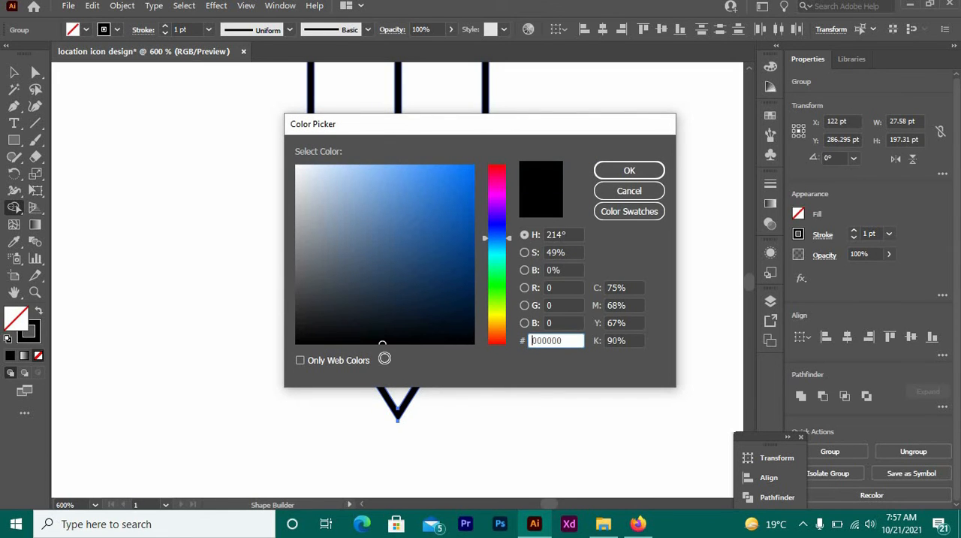
pyautogui.click(629, 170)
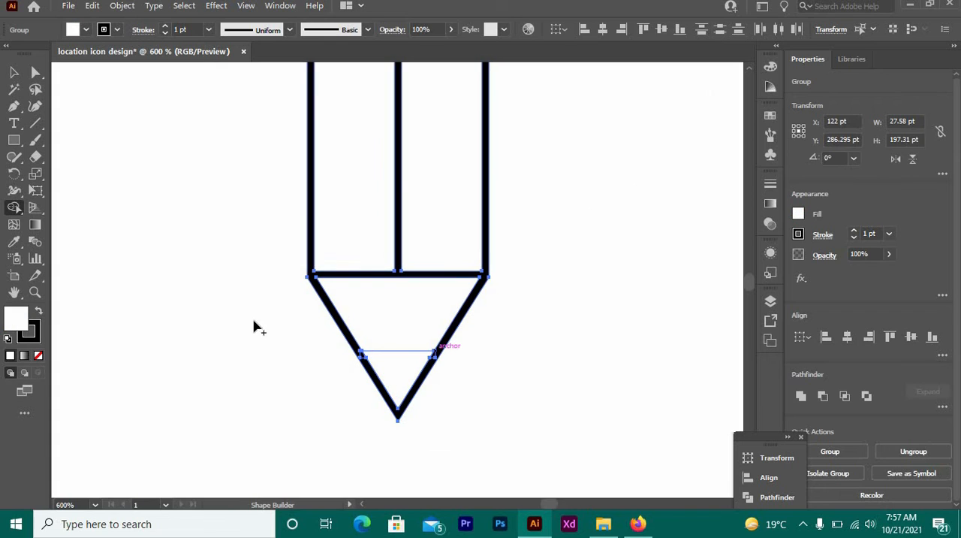
pyautogui.press('v')
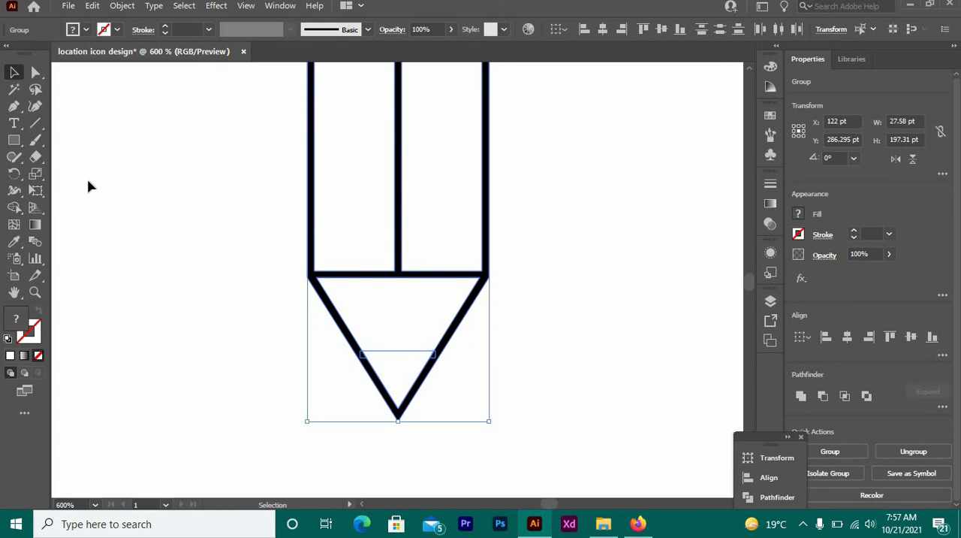
pyautogui.click(148, 256)
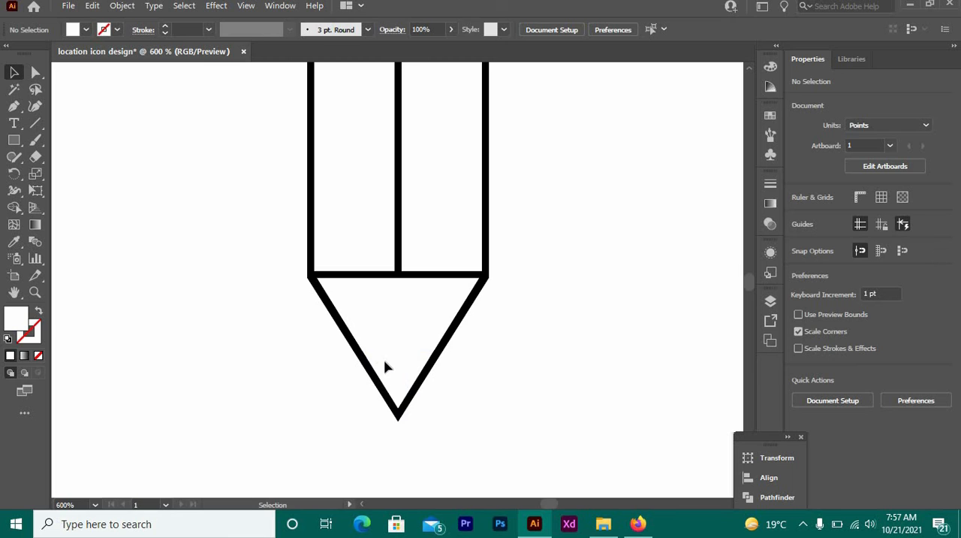
pyautogui.moveTo(338, 365); pyautogui.dragTo(474, 419)
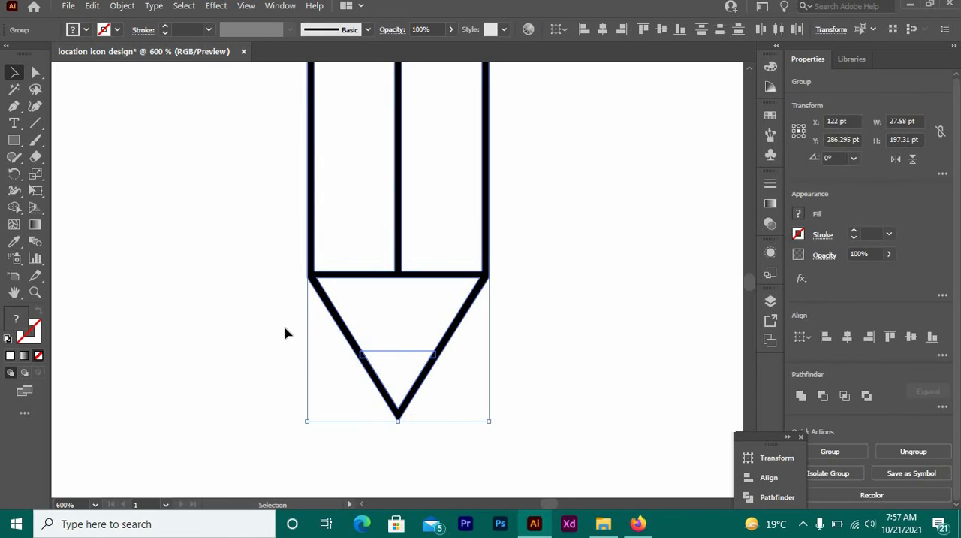
pyautogui.click(118, 220)
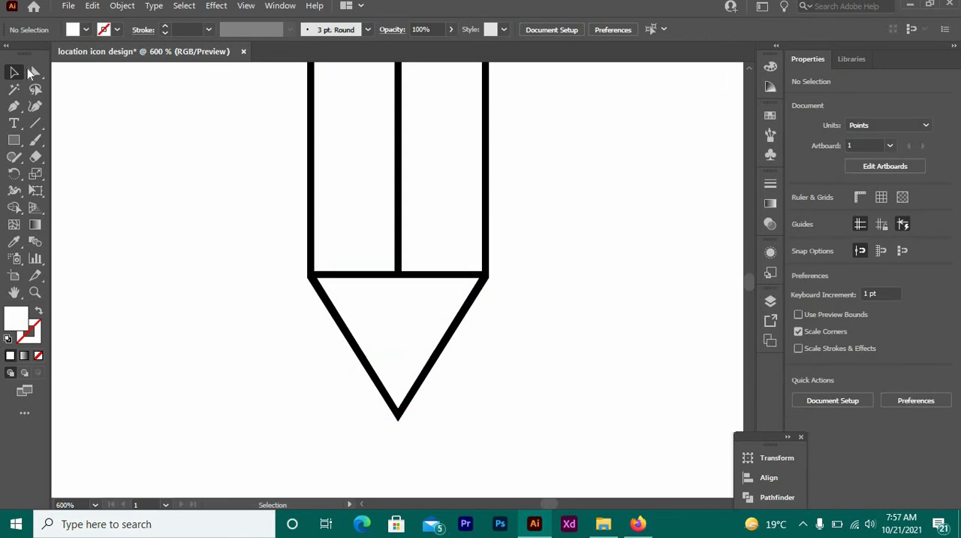
pyautogui.click(35, 71)
pyautogui.moveTo(294, 359); pyautogui.dragTo(518, 457)
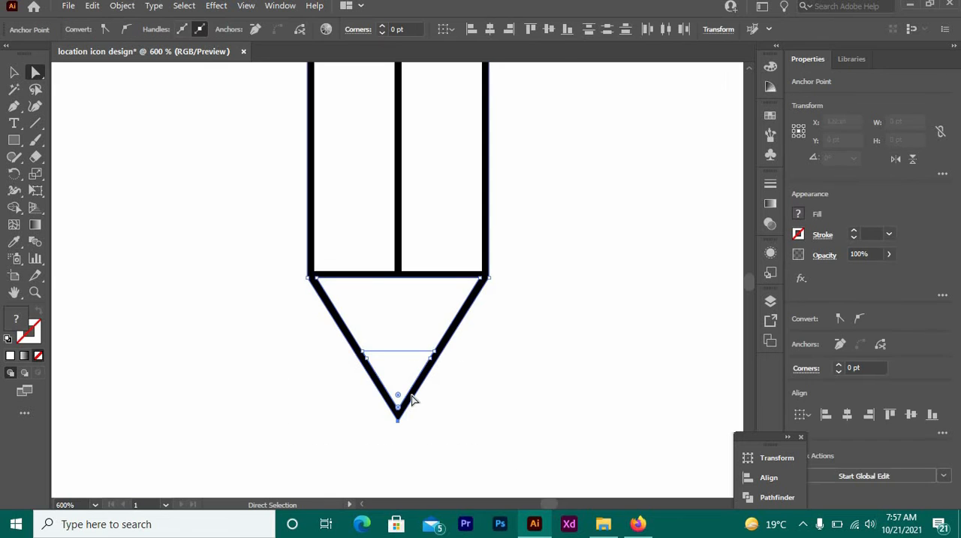
pyautogui.moveTo(392, 355); pyautogui.dragTo(395, 328)
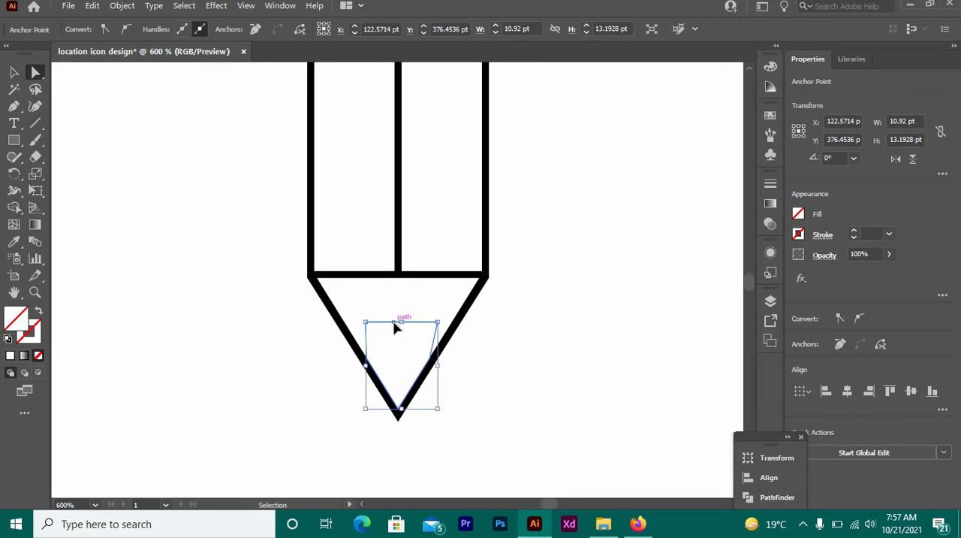
# Undo the tip edits back to the unexpanded horizontal line between the pencil tip's slanted sides.
pyautogui.hotkey('ctrl', 'z')
pyautogui.hotkey('ctrl', 'z')
pyautogui.hotkey('ctrl', 'z')
pyautogui.hotkey('ctrl', 'z')
pyautogui.hotkey('ctrl', 'z')
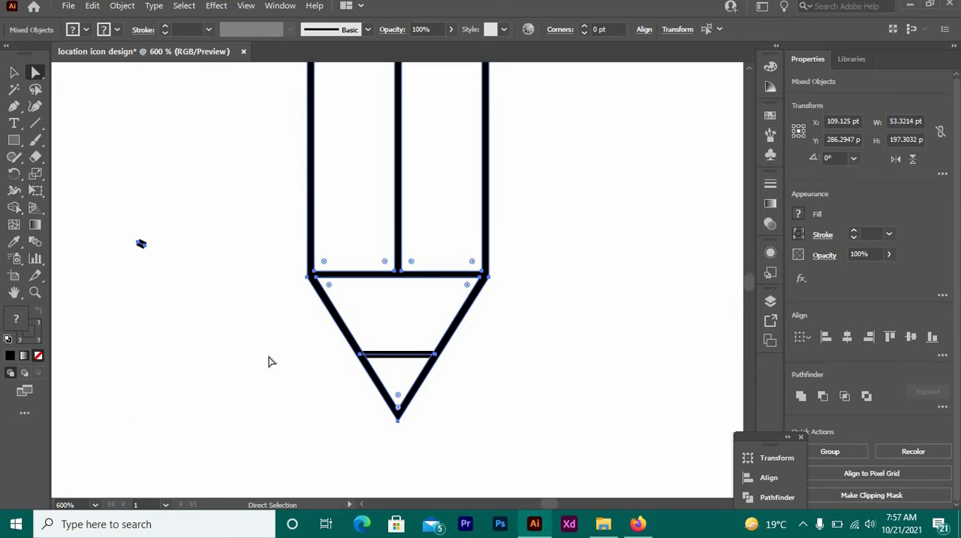
# Extend both ends of the horizontal tip line beyond the slanted sides, making it about 22 pt long.
pyautogui.click(300, 352)
pyautogui.click(360, 355)
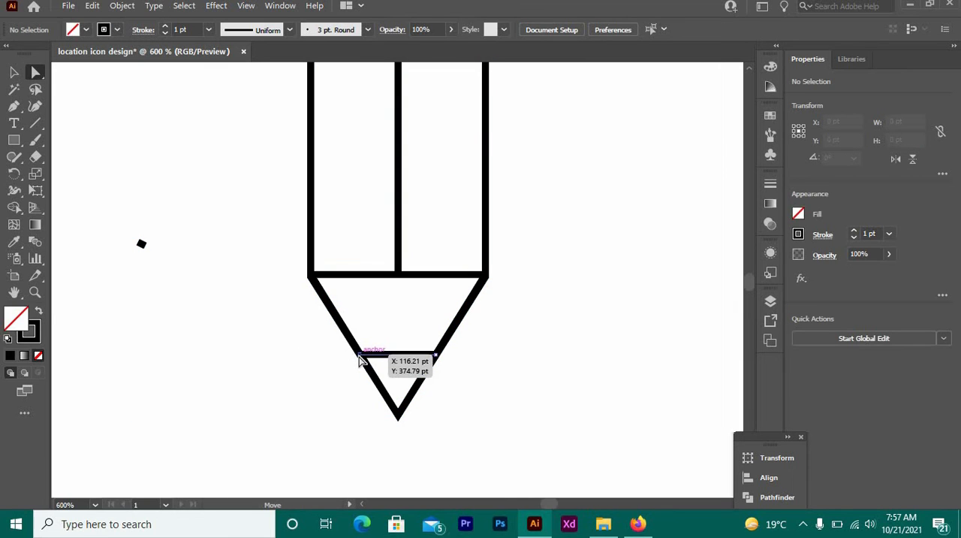
pyautogui.moveTo(360, 360); pyautogui.dragTo(357, 359)
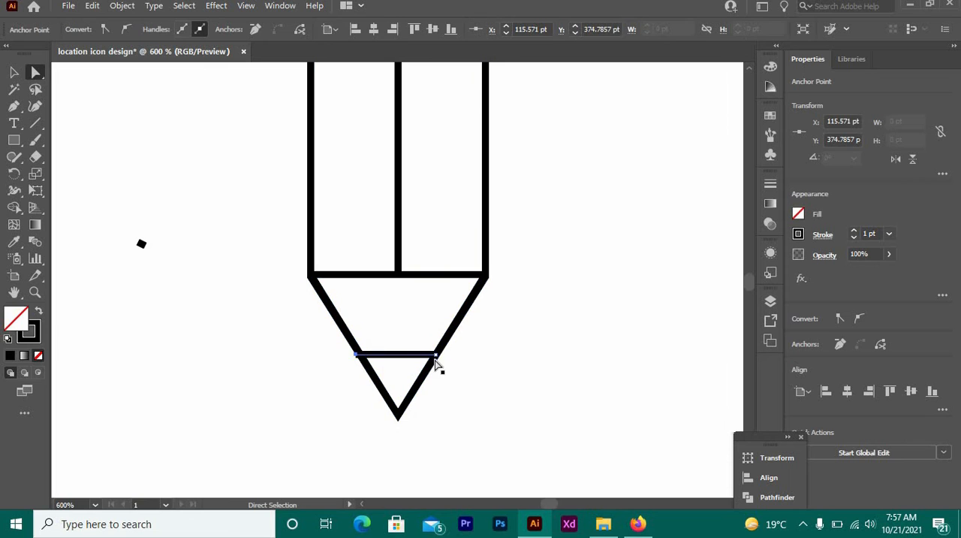
pyautogui.moveTo(436, 356); pyautogui.dragTo(469, 355)
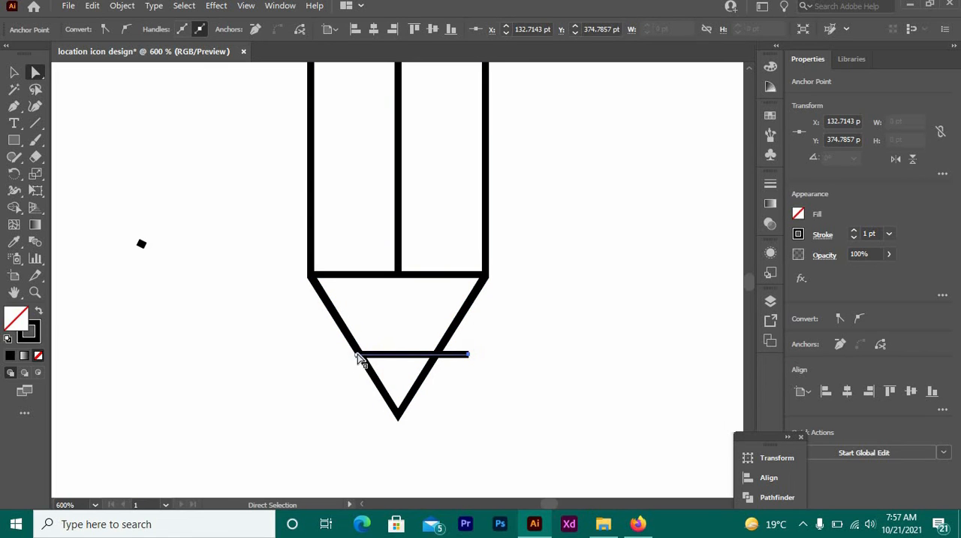
pyautogui.moveTo(362, 356); pyautogui.dragTo(326, 356)
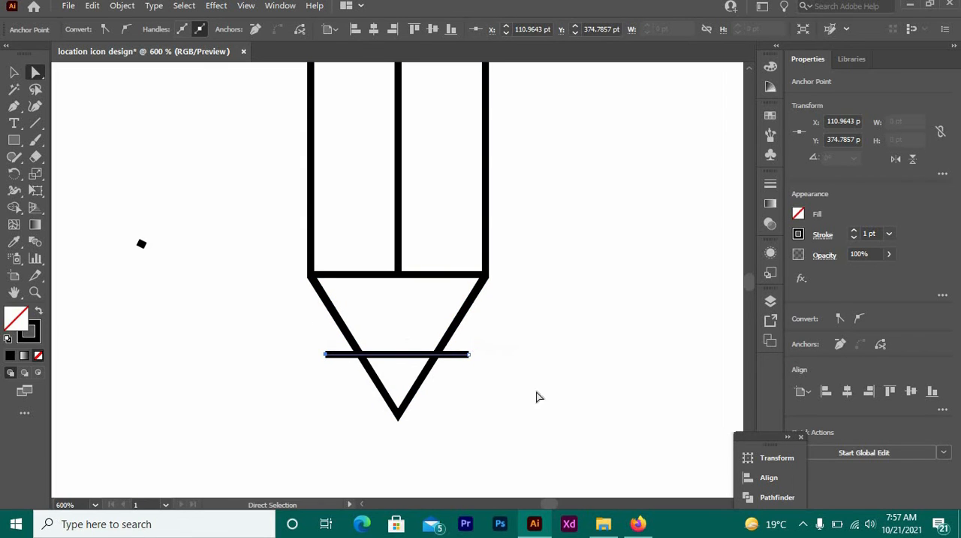
# Expand the fill and stroke of the pencil outline together with the extended tip line.
pyautogui.moveTo(570, 416); pyautogui.dragTo(263, 321)
pyautogui.moveTo(570, 438); pyautogui.dragTo(571, 437)
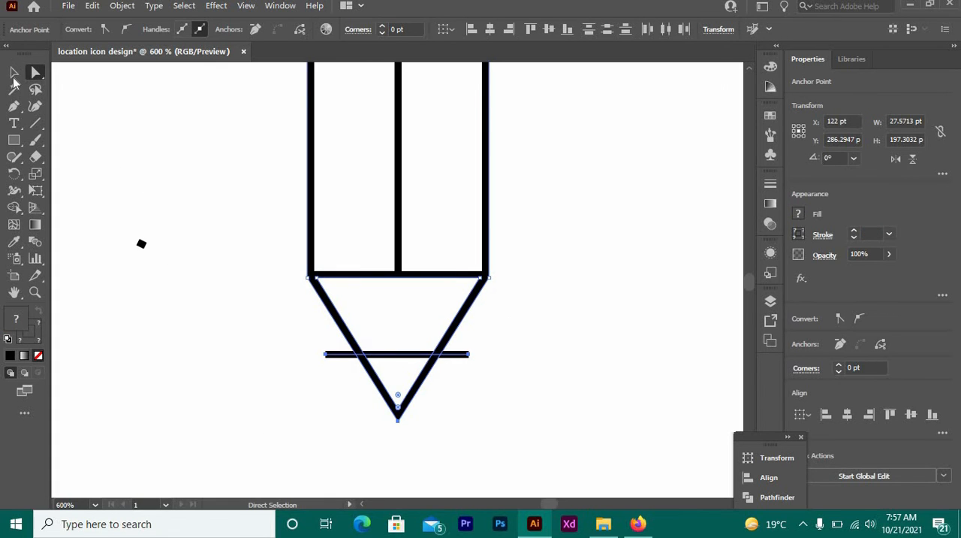
pyautogui.click(14, 72)
pyautogui.moveTo(234, 221); pyautogui.dragTo(591, 480)
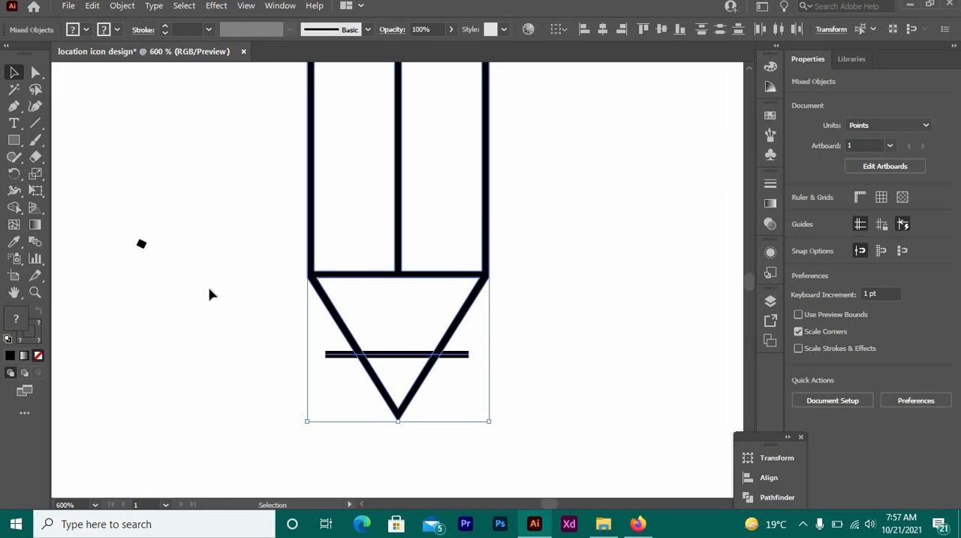
pyautogui.click(14, 208)
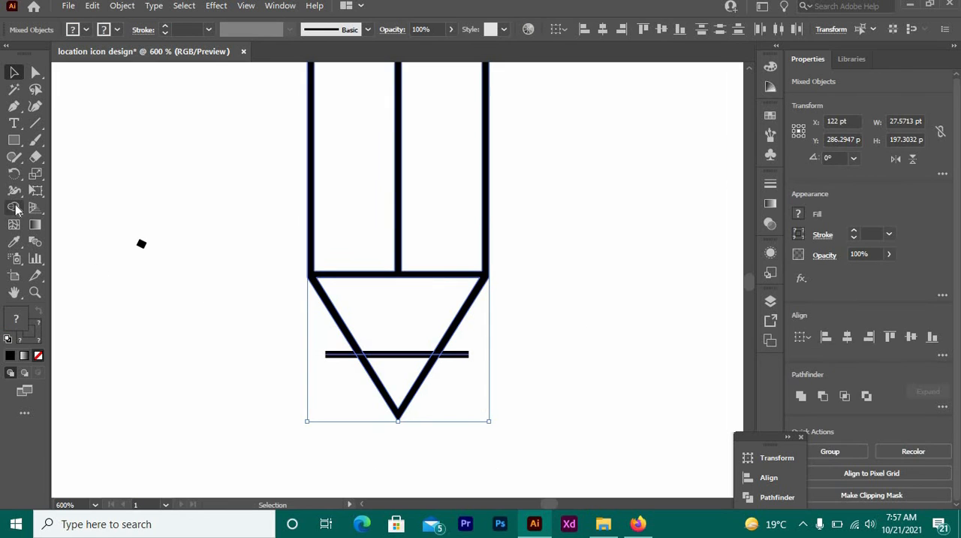
pyautogui.click(402, 389)
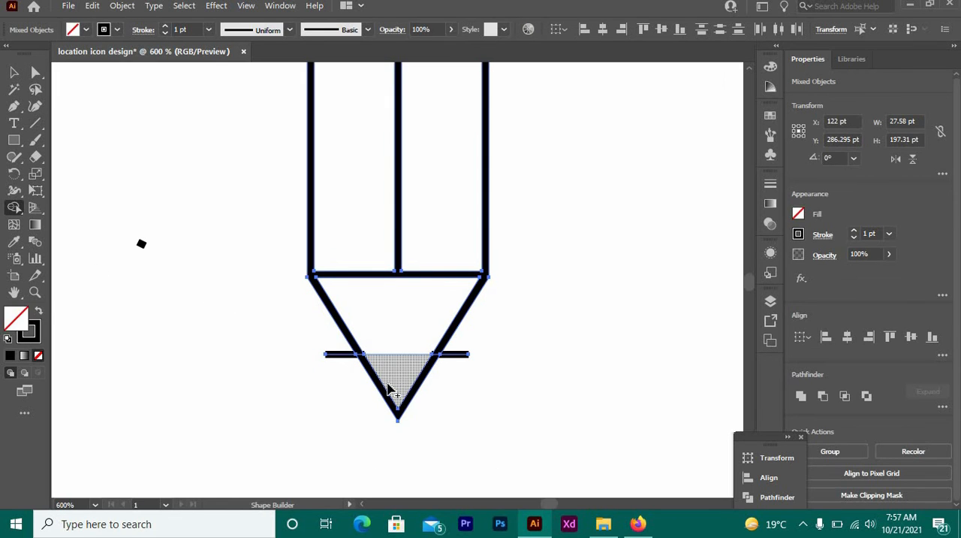
pyautogui.click(122, 5)
pyautogui.click(180, 166)
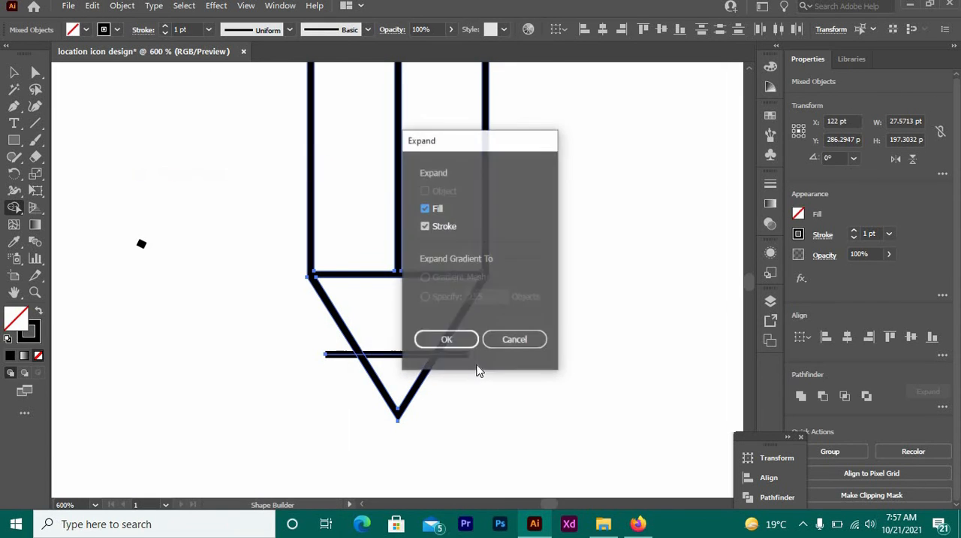
pyautogui.click(461, 339)
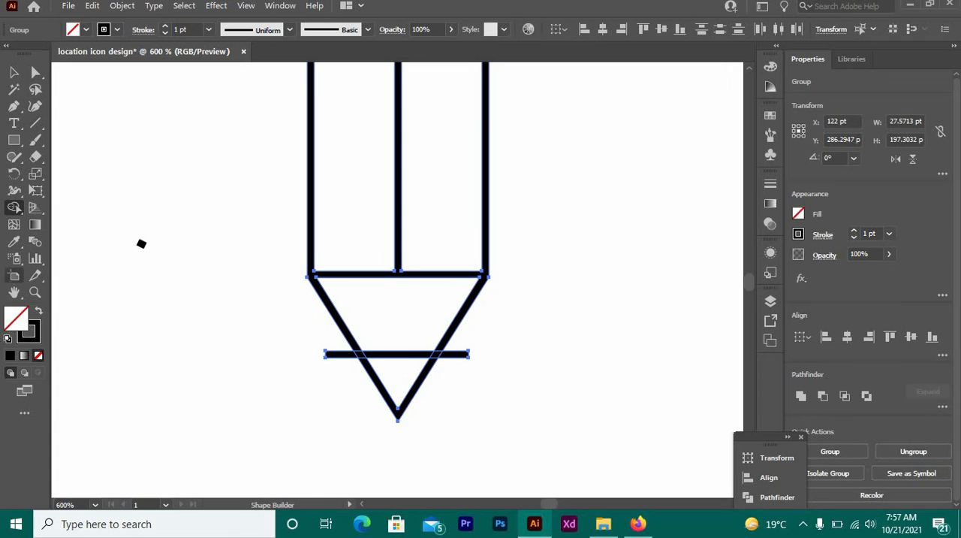
# Merge the tip line's crossings with the pencil outline using Shape Builder, keeping the small tip triangle separate.
pyautogui.click(384, 370)
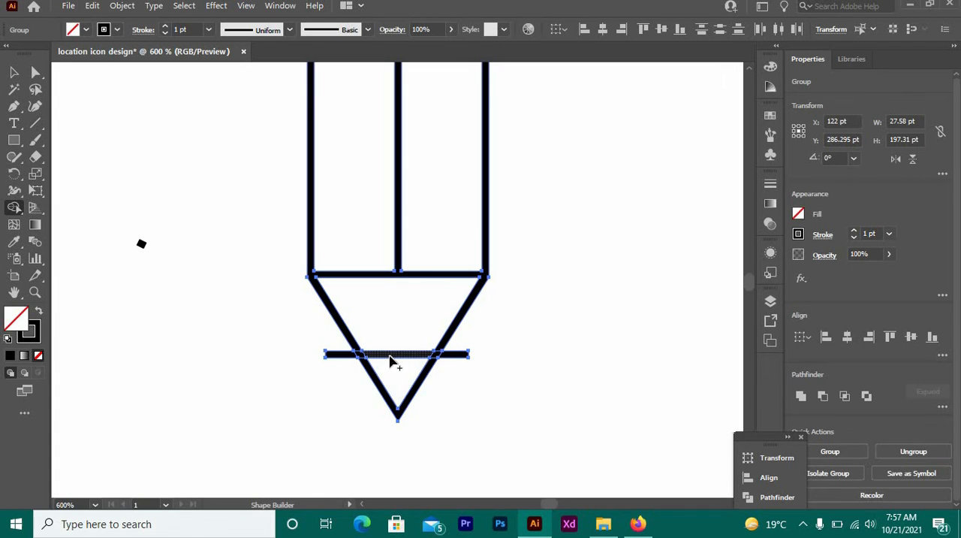
pyautogui.click(390, 361)
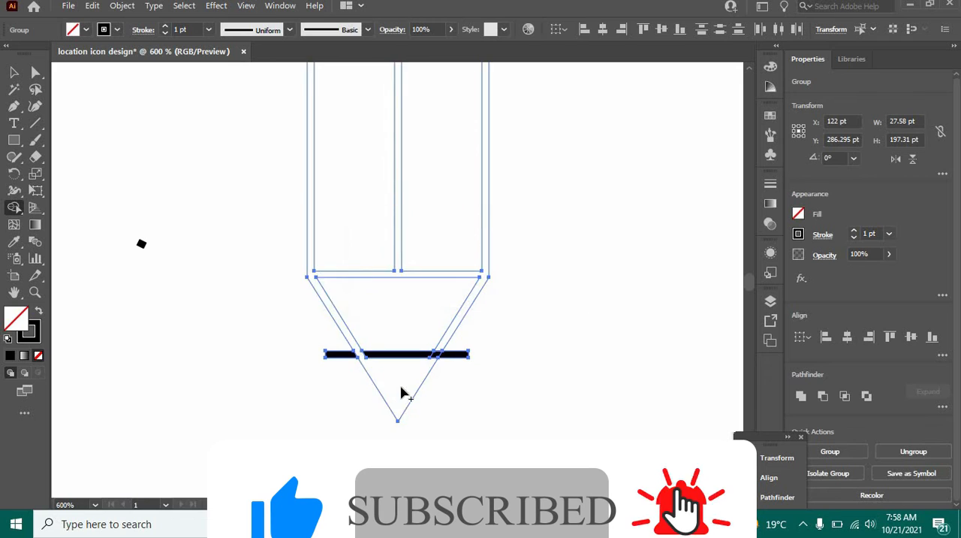
pyautogui.click(433, 356)
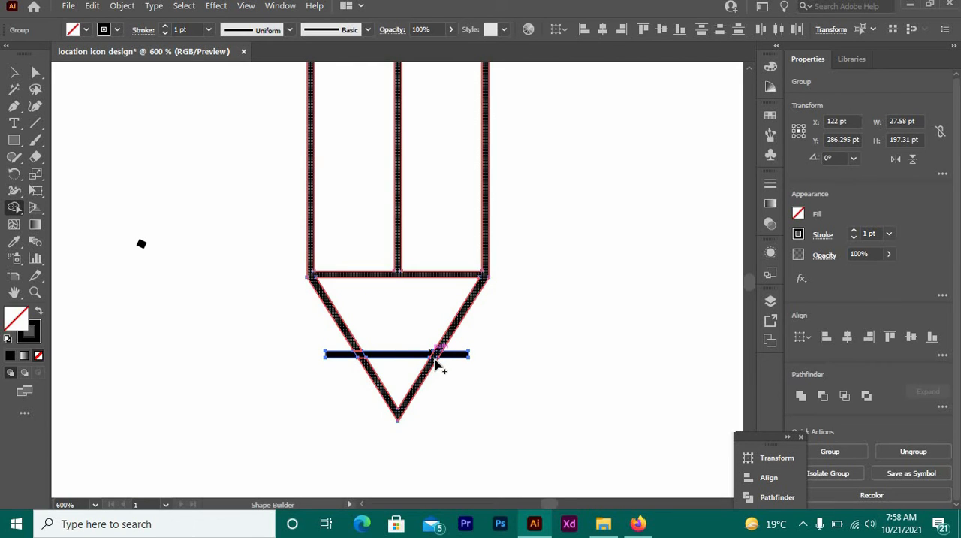
pyautogui.click(360, 359)
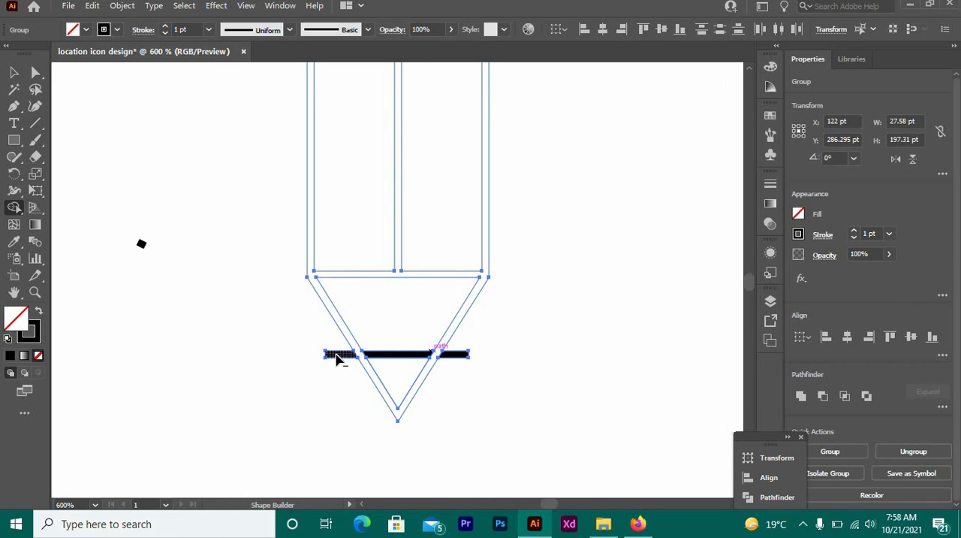
# Remove the tip line's overhanging ends and merge its middle piece with the small triangle below using Shape Builder.
pyautogui.keyDown('alt'); pyautogui.click(336, 359); pyautogui.keyUp('alt')
pyautogui.keyDown('alt'); pyautogui.click(461, 361); pyautogui.keyUp('alt')
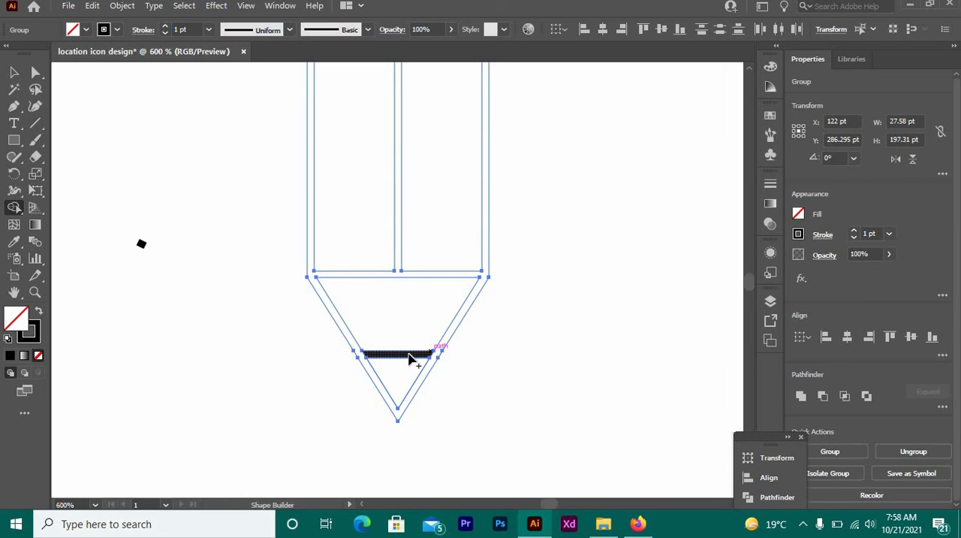
pyautogui.moveTo(406, 370); pyautogui.dragTo(405, 371)
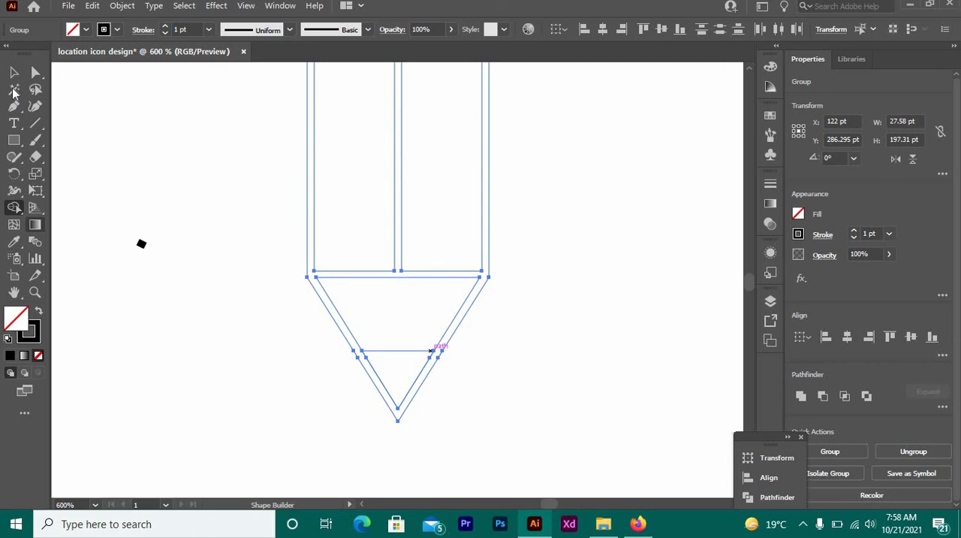
# Delete the small stray black shape beside the pencil.
pyautogui.press('v')
pyautogui.moveTo(95, 209); pyautogui.dragTo(162, 268)
pyautogui.press('Delete')
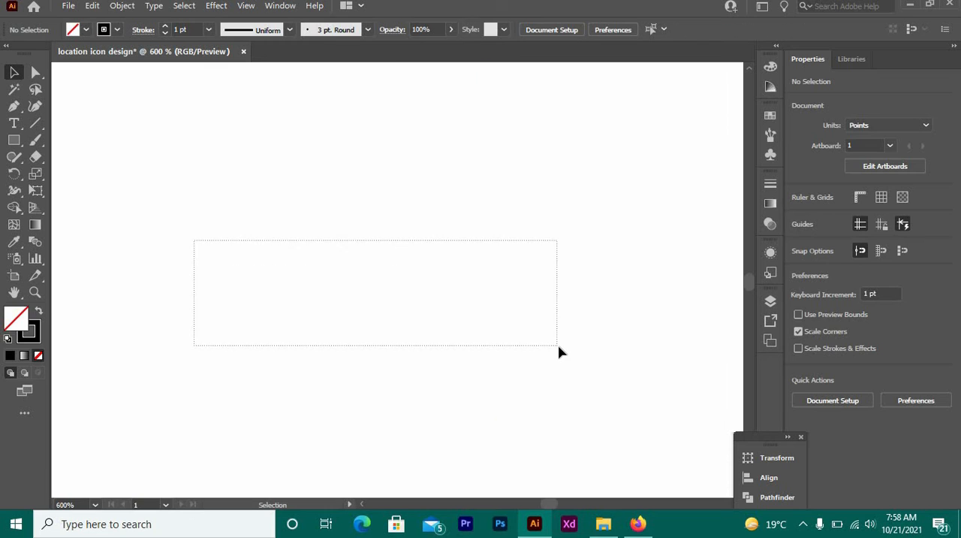
# Give the pencil outline a red fill.
pyautogui.moveTo(559, 352); pyautogui.dragTo(560, 352)
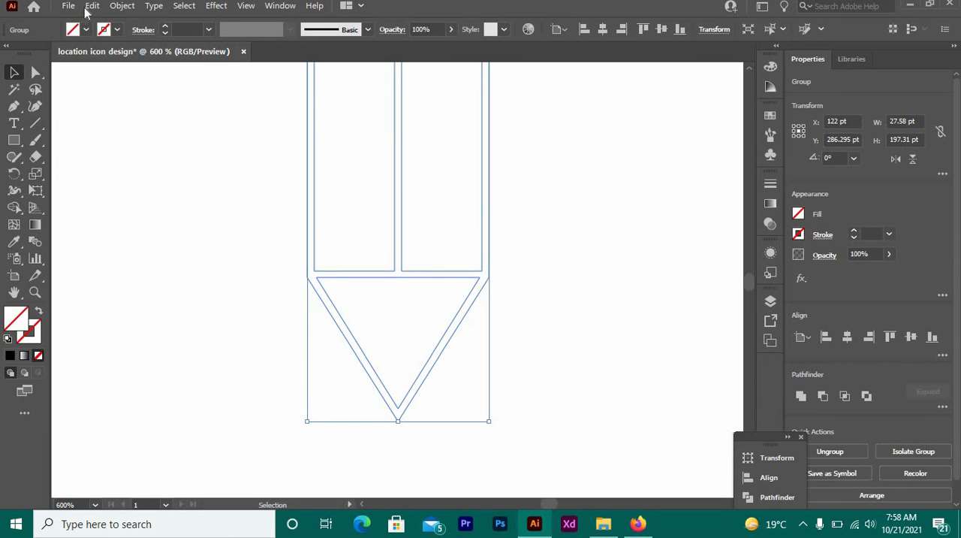
pyautogui.click(103, 30)
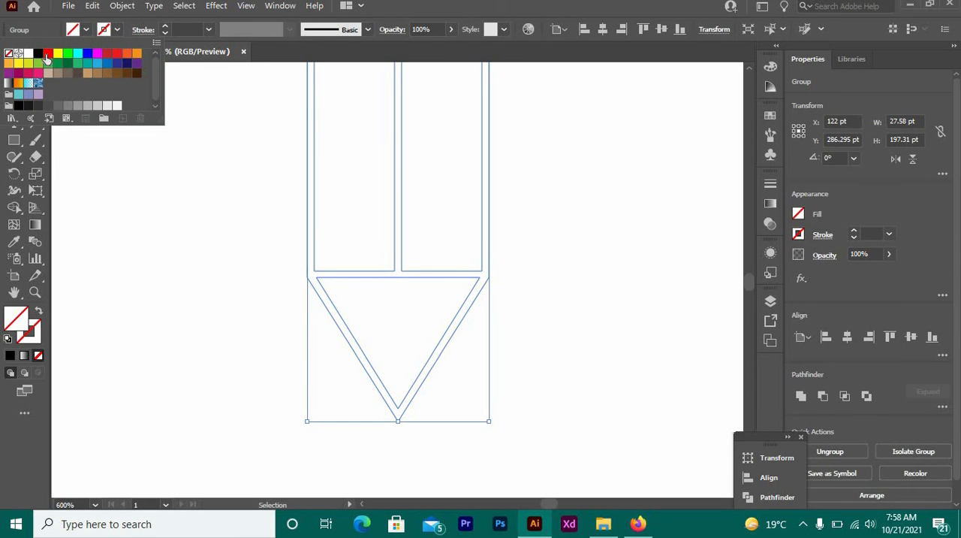
pyautogui.click(47, 54)
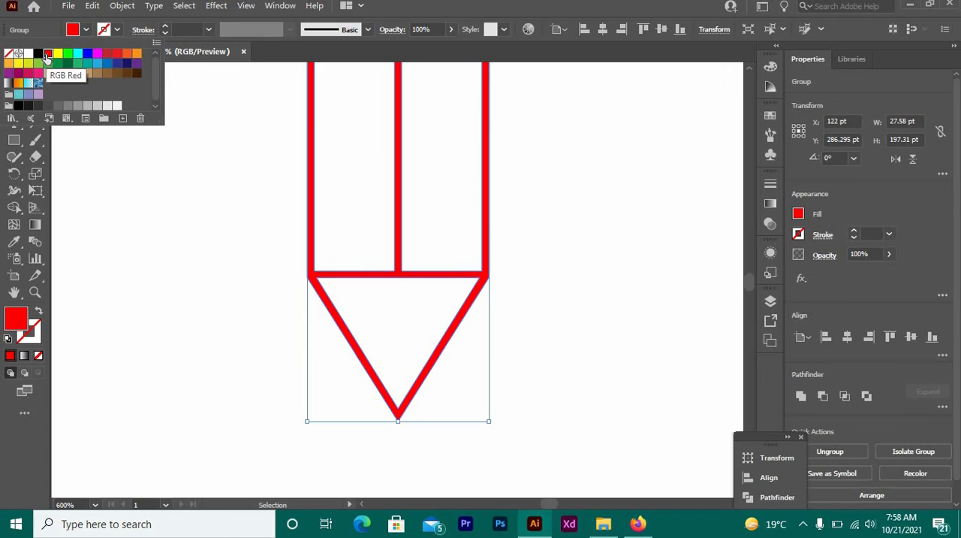
# Fill the small lead triangle at the pencil's point with red (FF0000) and deselect it.
pyautogui.click(389, 352)
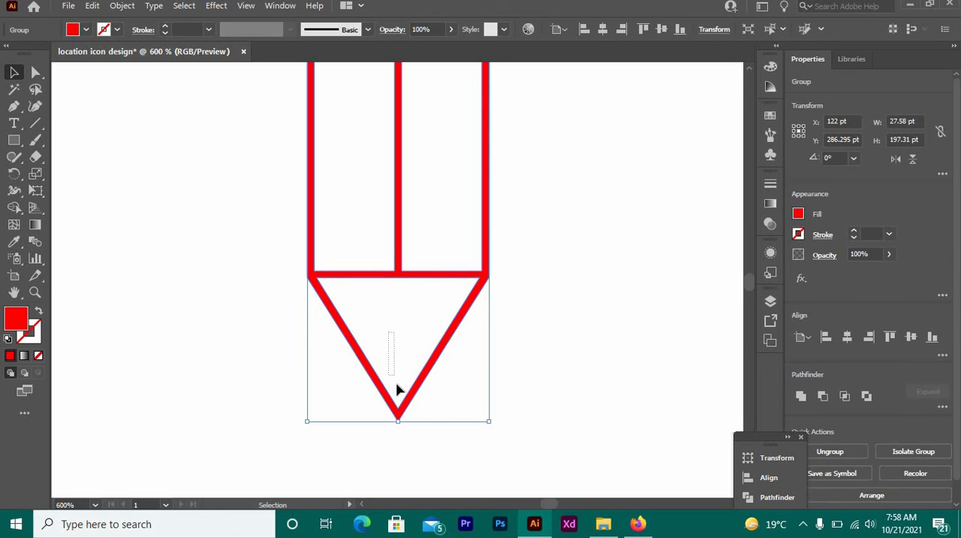
pyautogui.click(398, 389)
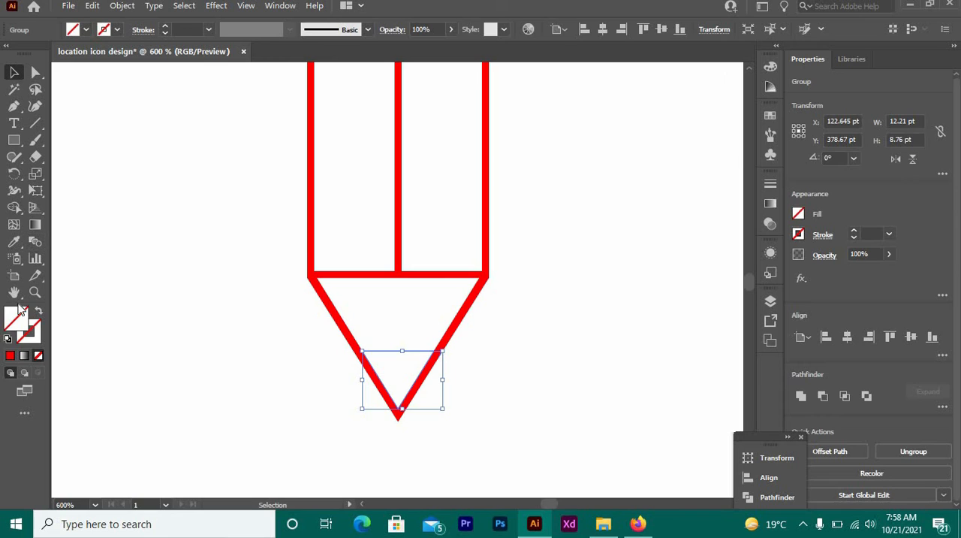
pyautogui.click(10, 359)
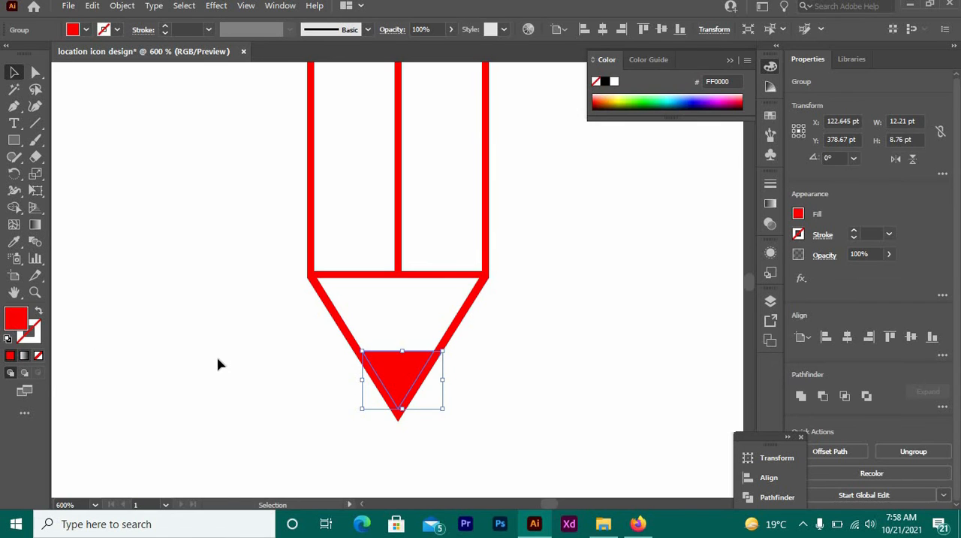
pyautogui.click(294, 391)
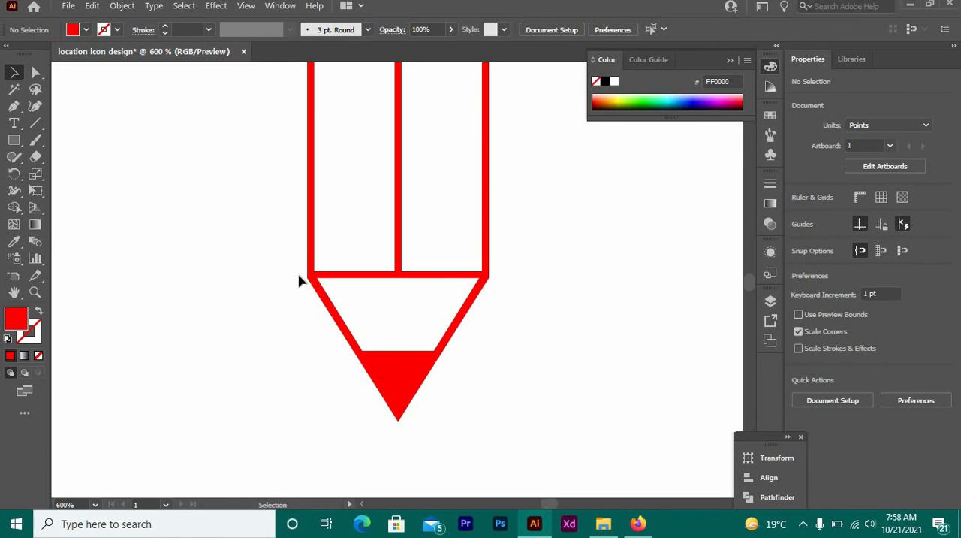
# Unite the pencil outline and the red lead triangle into one shape, and deselect it.
pyautogui.hotkey('ctrl', 'a')
pyautogui.hotkey('ctrl', '0')
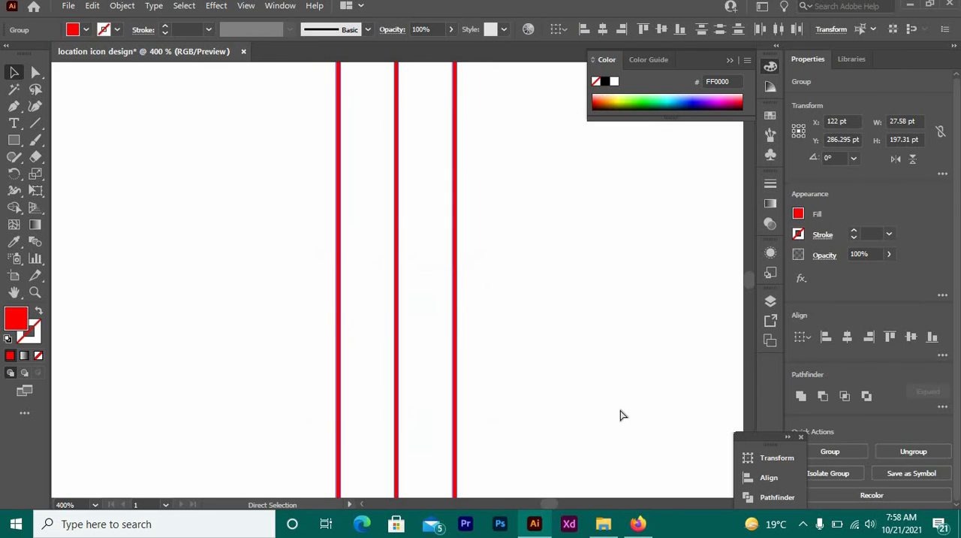
pyautogui.press('v')
pyautogui.click(294, 282)
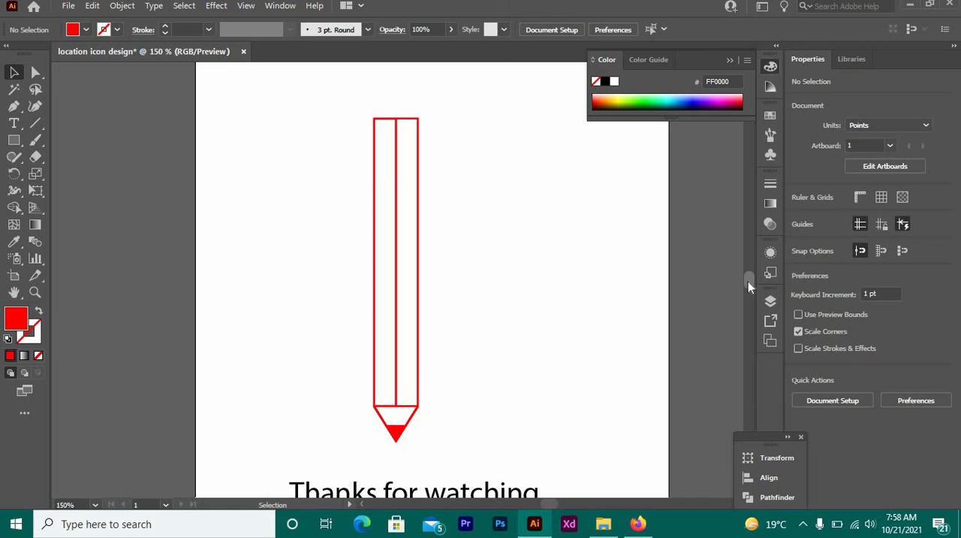
pyautogui.scroll(-2, 748, 281)
pyautogui.scroll(1, 748, 281)
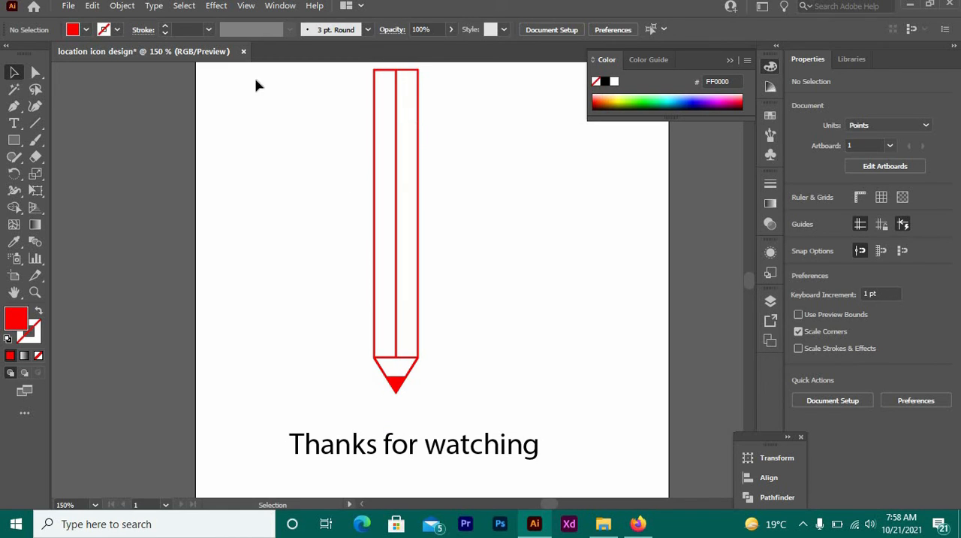
pyautogui.moveTo(317, 137)
pyautogui.mouseDown()
pyautogui.moveTo(482, 359)
pyautogui.moveTo(511, 423)
pyautogui.mouseUp()
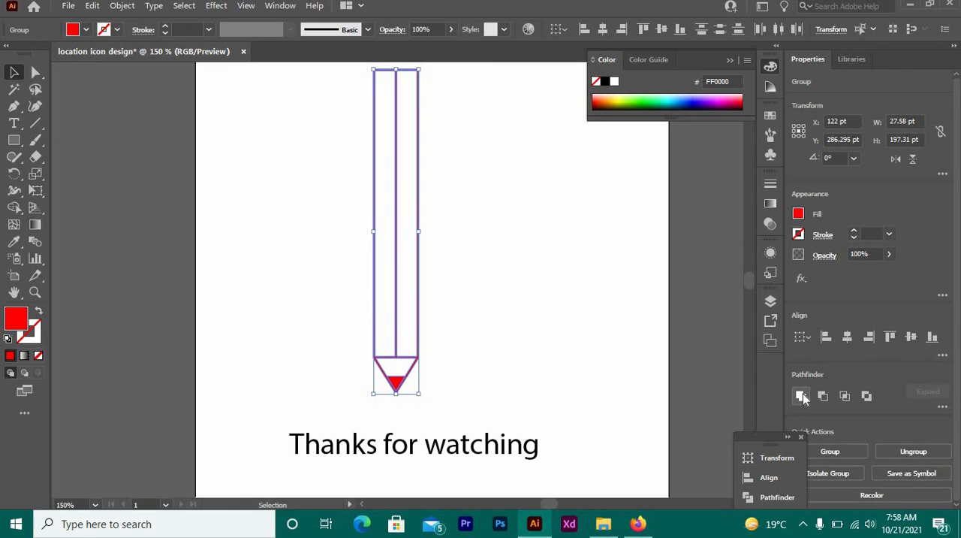
pyautogui.click(801, 396)
pyautogui.click(314, 287)
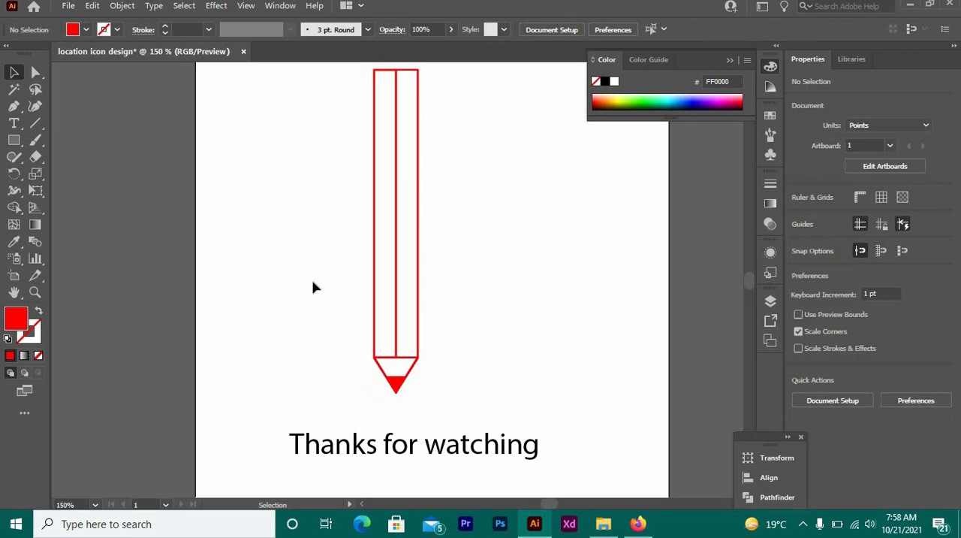
pyautogui.moveTo(303, 233)
pyautogui.mouseDown()
pyautogui.moveTo(518, 365)
pyautogui.moveTo(406, 270)
pyautogui.mouseUp()
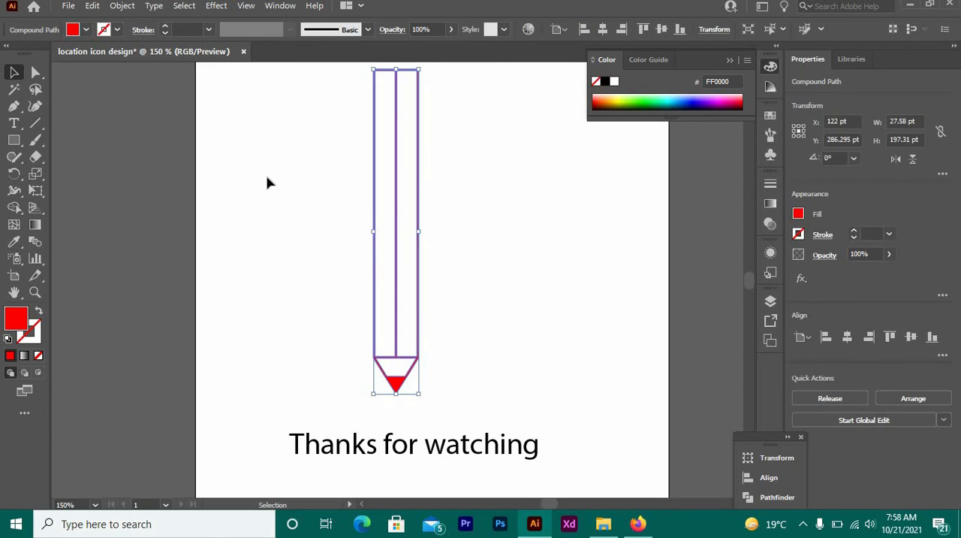
pyautogui.click(187, 121)
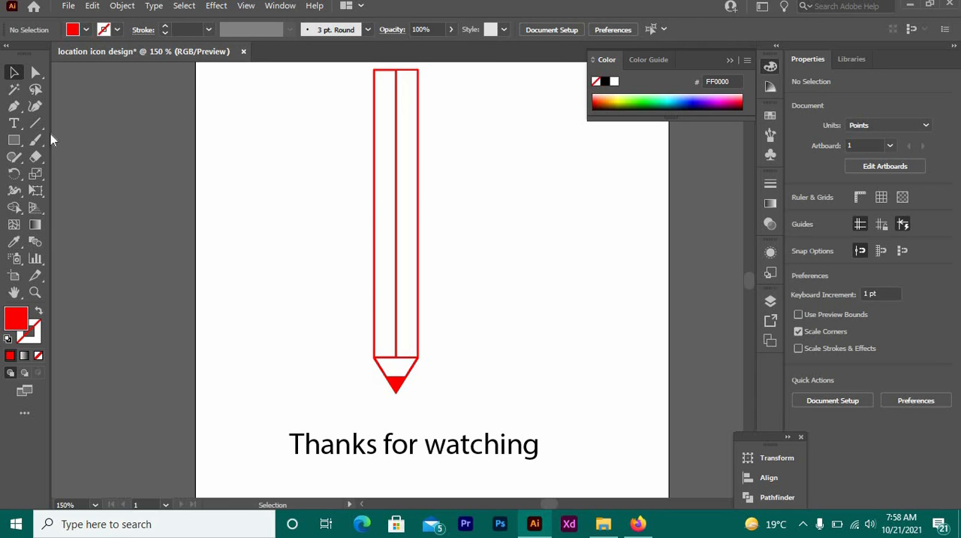
pyautogui.click(35, 72)
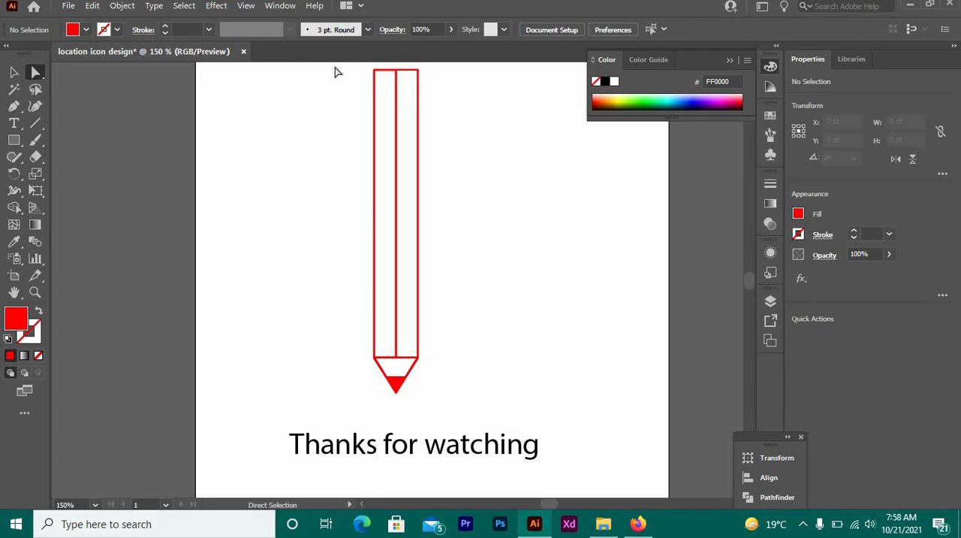
# Round the outer and inner corners at the pencil's flat top end so each inner panel ends in a full arch, and deselect it.
pyautogui.moveTo(350, 65); pyautogui.dragTo(443, 90)
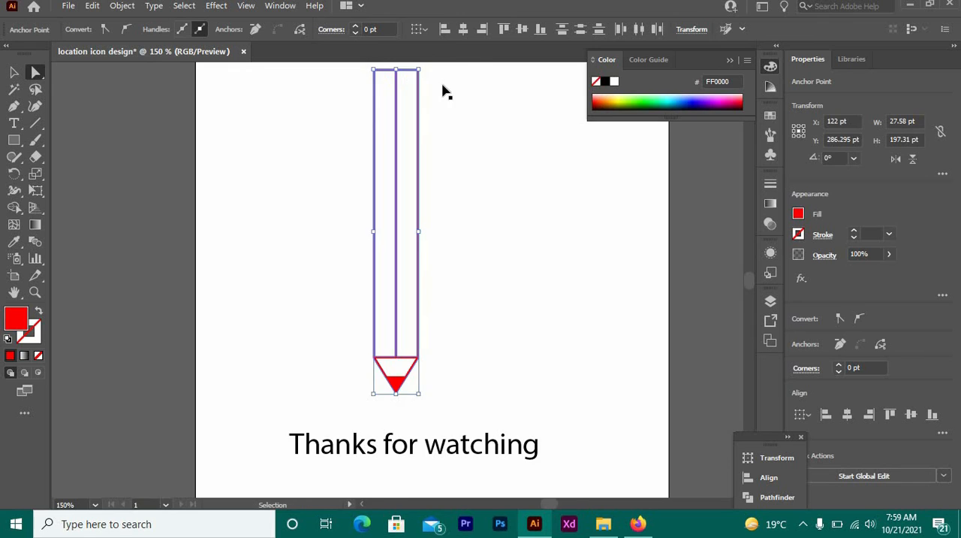
pyautogui.hotkey('ctrl', '=')
pyautogui.hotkey('ctrl', '=')
pyautogui.hotkey('ctrl', '=')
pyautogui.hotkey('ctrl', '=')
pyautogui.hotkey('ctrl', '=')
pyautogui.hotkey('ctrl', '=')
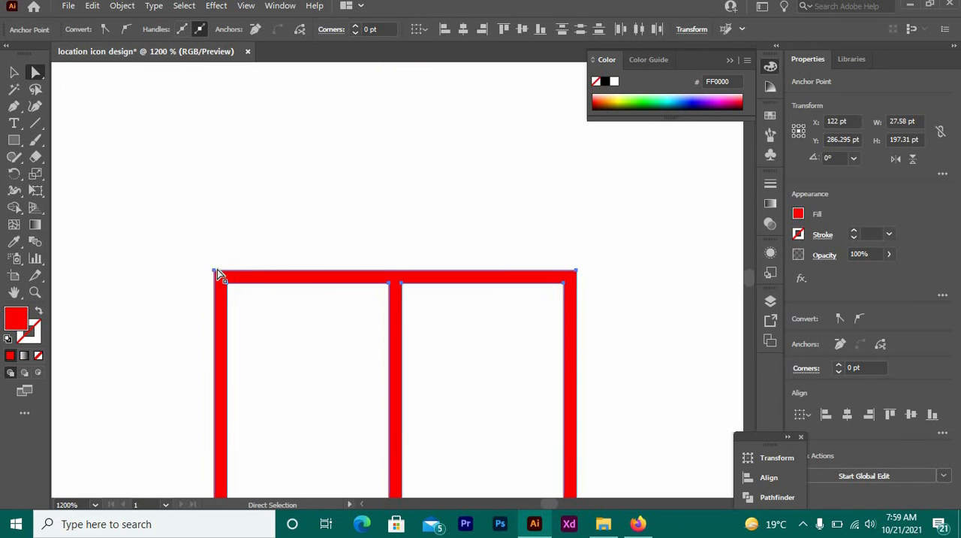
pyautogui.moveTo(203, 261); pyautogui.dragTo(672, 323)
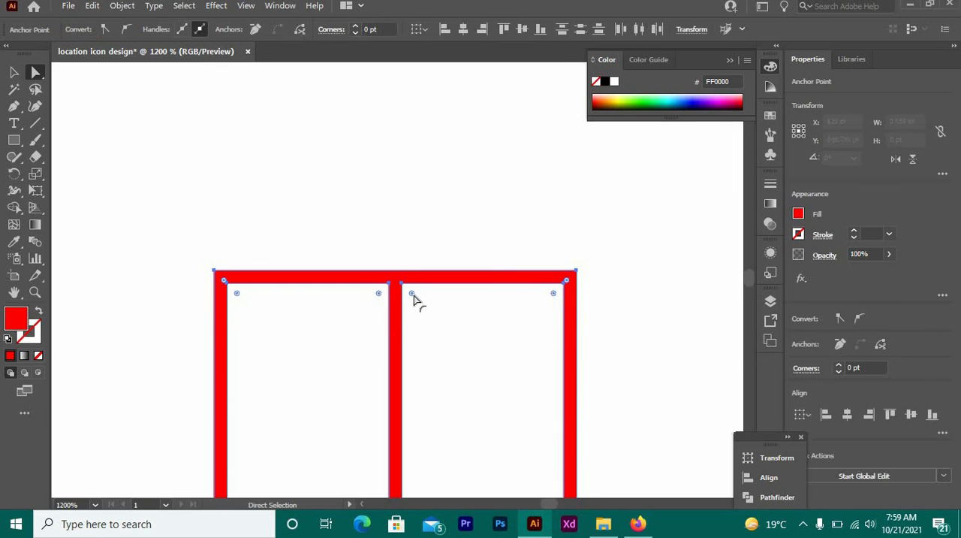
pyautogui.moveTo(414, 295); pyautogui.dragTo(508, 405)
pyautogui.click(137, 208)
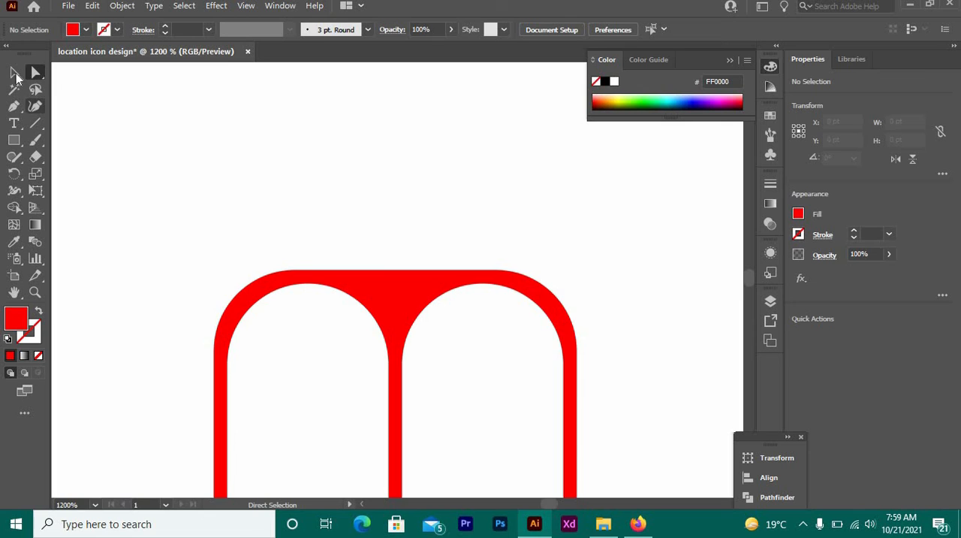
pyautogui.click(15, 73)
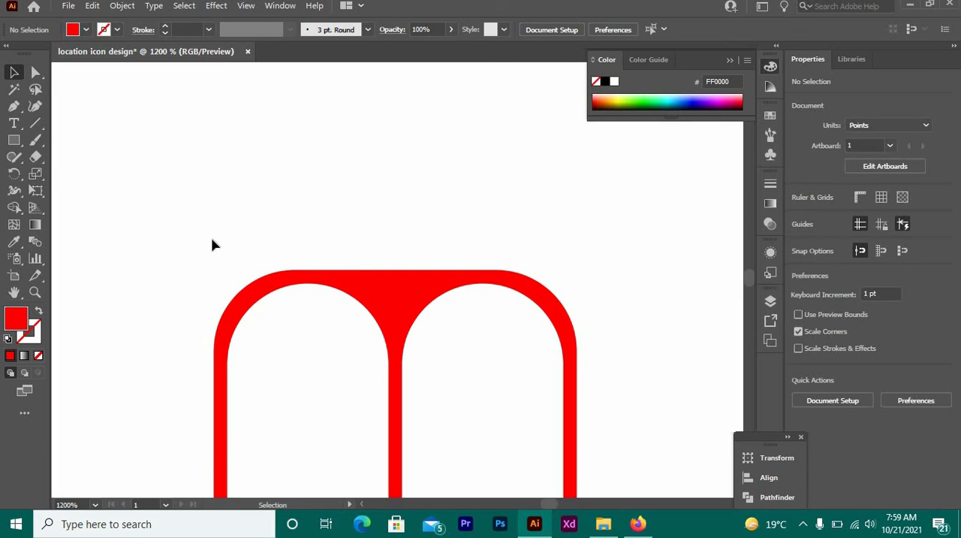
pyautogui.click(250, 293)
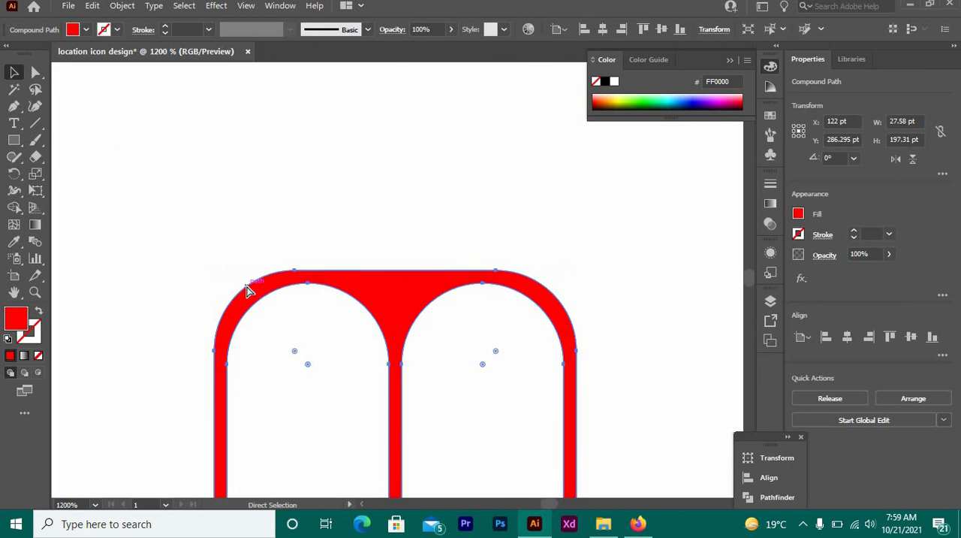
pyautogui.hotkey('ctrl', '-')
pyautogui.hotkey('ctrl', '-')
pyautogui.hotkey('ctrl', '-')
pyautogui.hotkey('ctrl', '-')
pyautogui.hotkey('ctrl', '-')
pyautogui.hotkey('ctrl', '-')
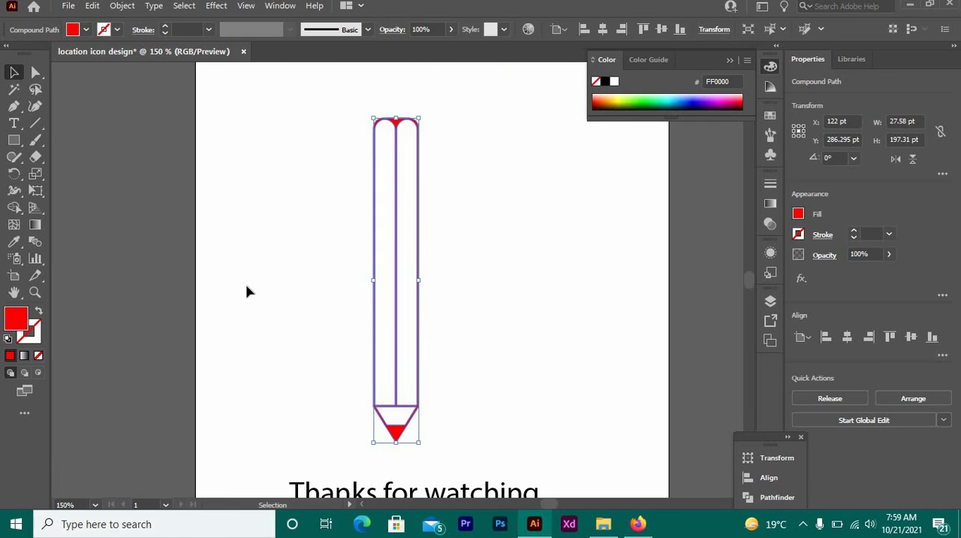
pyautogui.click(251, 293)
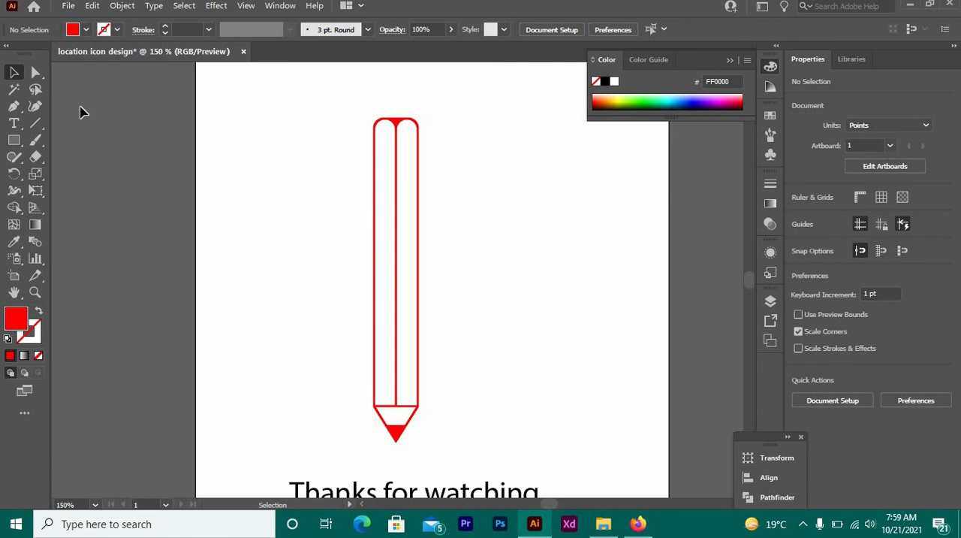
# Make a copy of the pencil rotated 30° and place it to the left of the upright pencil with the points level.
pyautogui.click(395, 277)
pyautogui.rightClick(396, 277)
pyautogui.moveTo(553, 419)
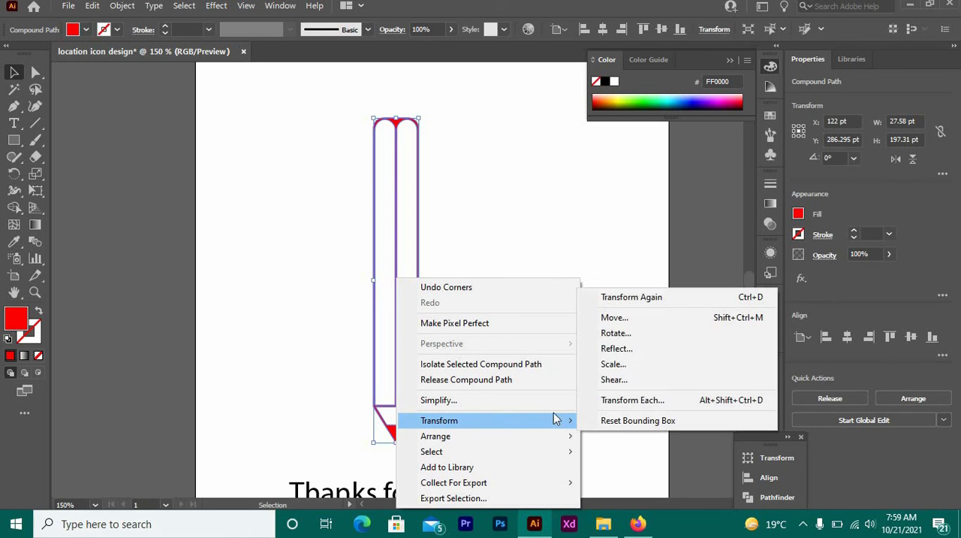
pyautogui.click(624, 333)
pyautogui.click(729, 319)
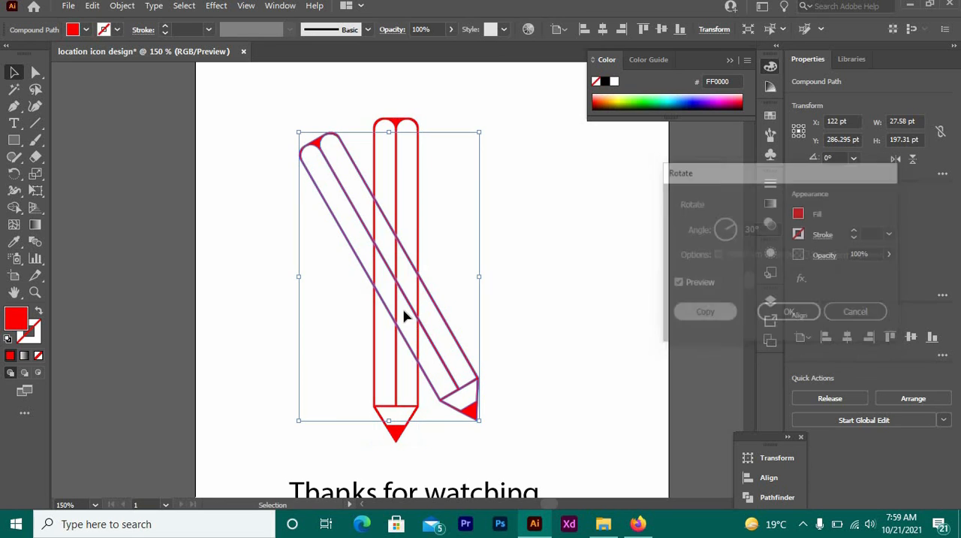
pyautogui.moveTo(373, 315)
pyautogui.mouseDown()
pyautogui.moveTo(290, 314)
pyautogui.moveTo(270, 325)
pyautogui.moveTo(273, 335)
pyautogui.mouseUp()
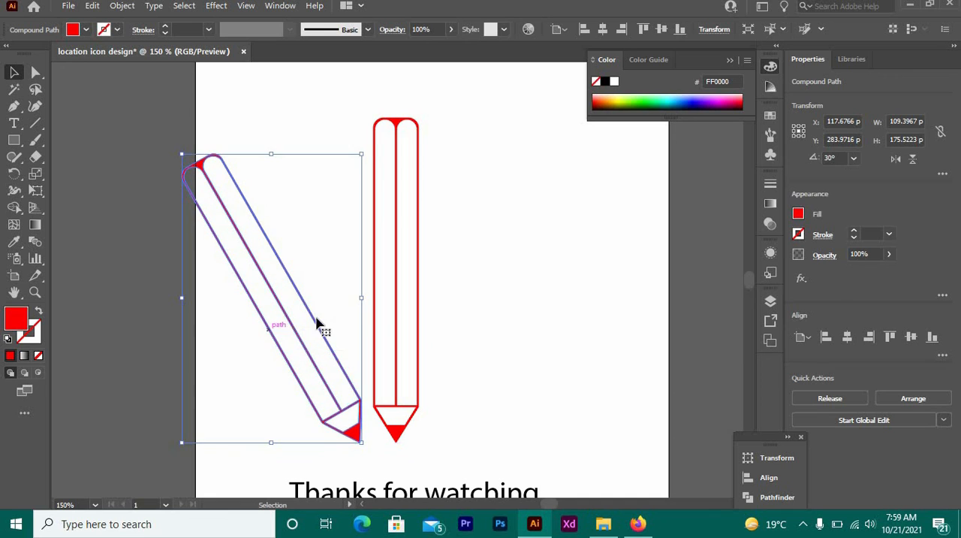
# Make a copy of the upright pencil rotated -30° and place it to its right, mirroring the left tilted pencil.
pyautogui.rightClick(398, 317)
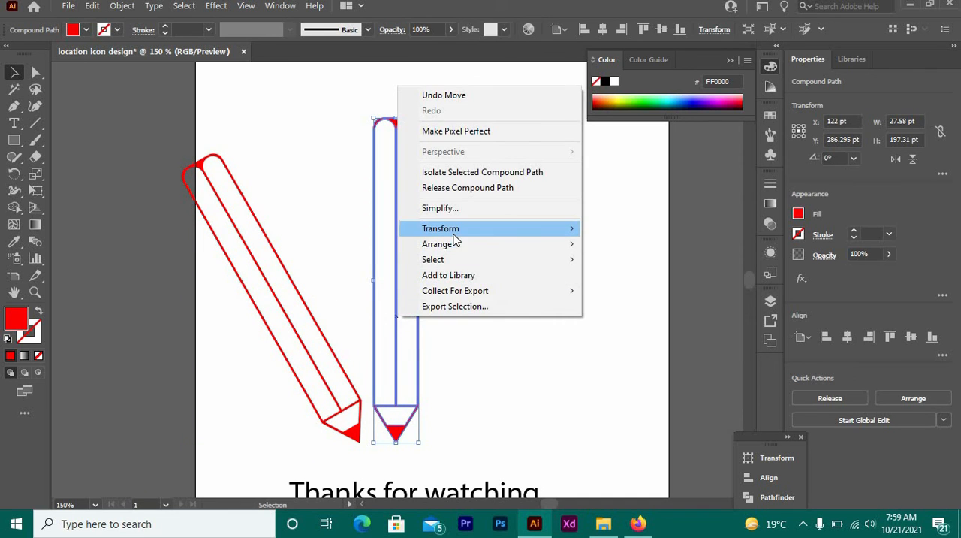
pyautogui.moveTo(549, 230)
pyautogui.click(650, 265)
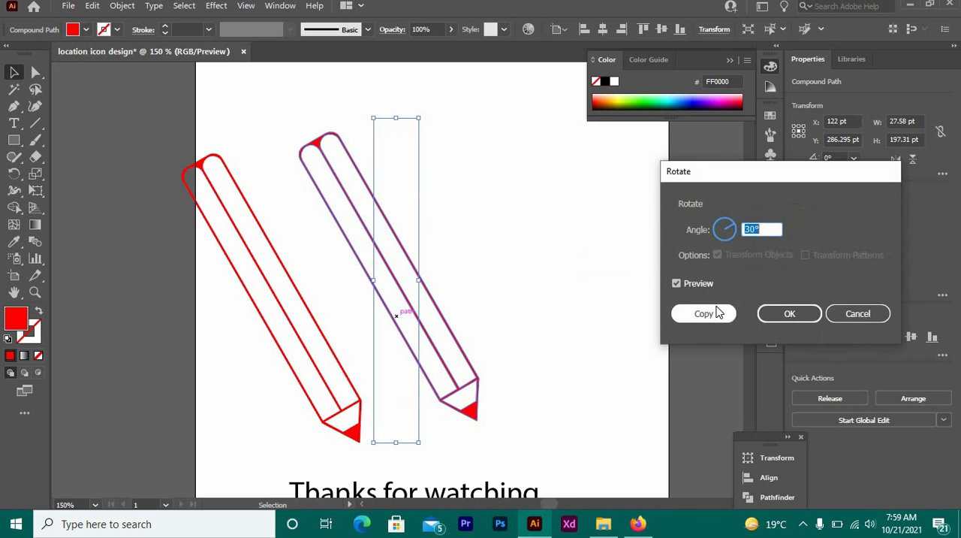
pyautogui.scroll(-1, 769, 224)
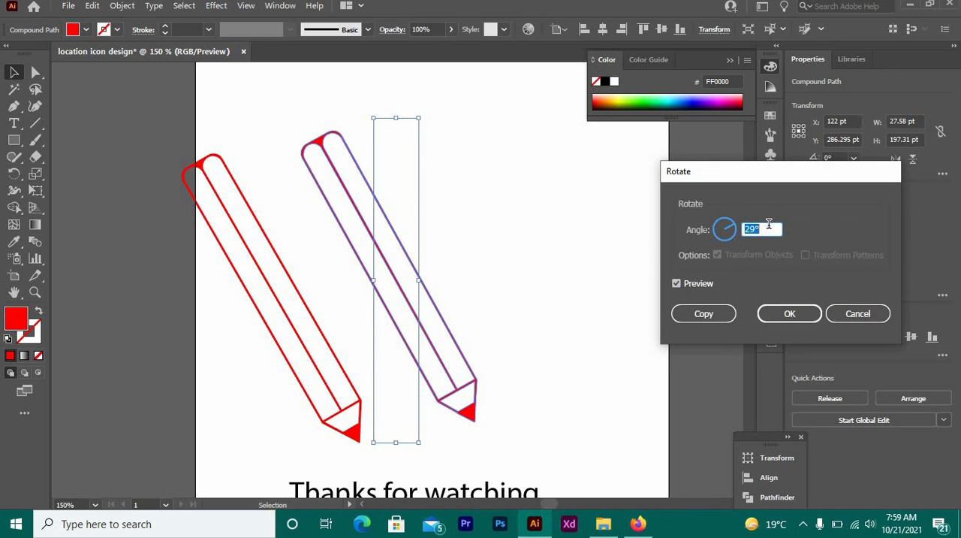
pyautogui.scroll(-20, 769, 224)
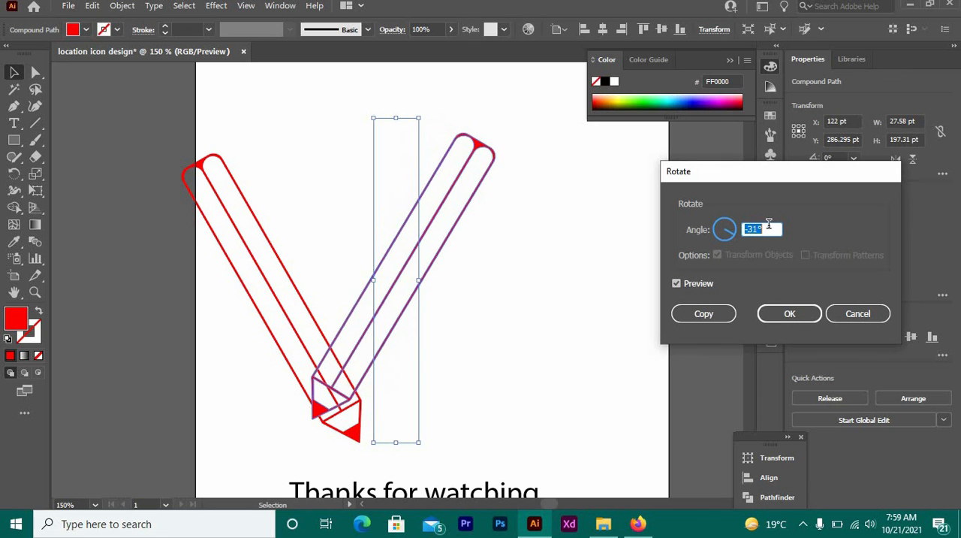
pyautogui.scroll(1, 769, 224)
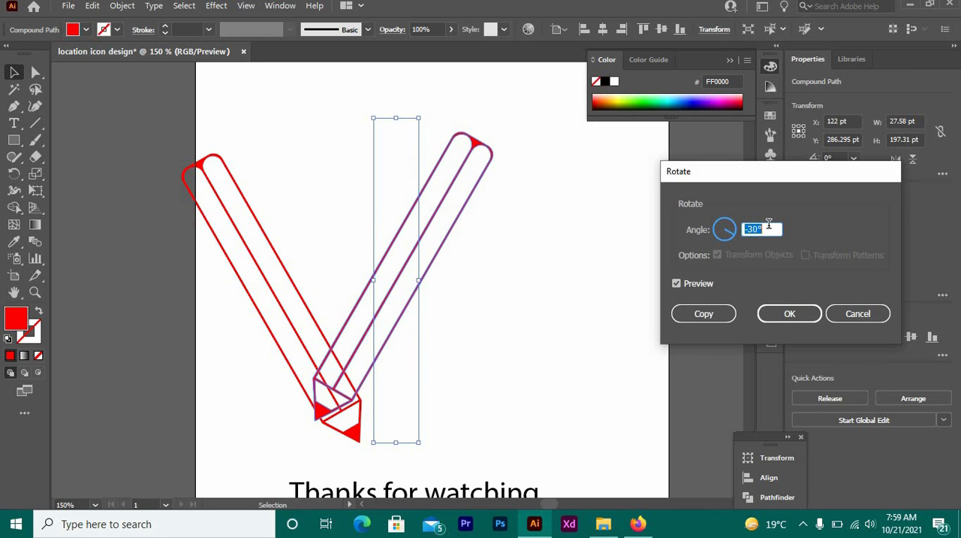
pyautogui.click(703, 314)
pyautogui.moveTo(461, 272); pyautogui.dragTo(549, 293)
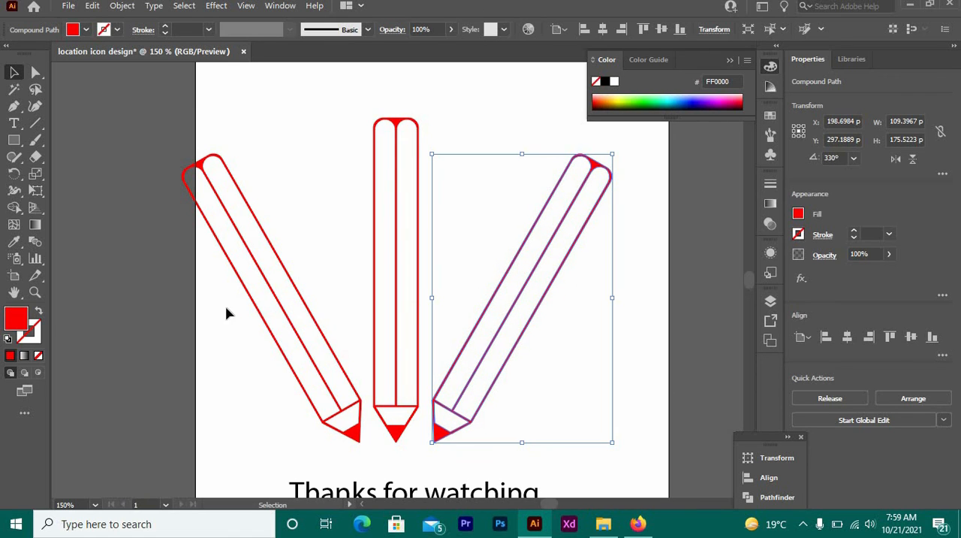
# Change the fill of all three pencils to bright green (00FF00) and deselect them.
pyautogui.moveTo(225, 313)
pyautogui.mouseDown()
pyautogui.moveTo(461, 333)
pyautogui.moveTo(639, 399)
pyautogui.mouseUp()
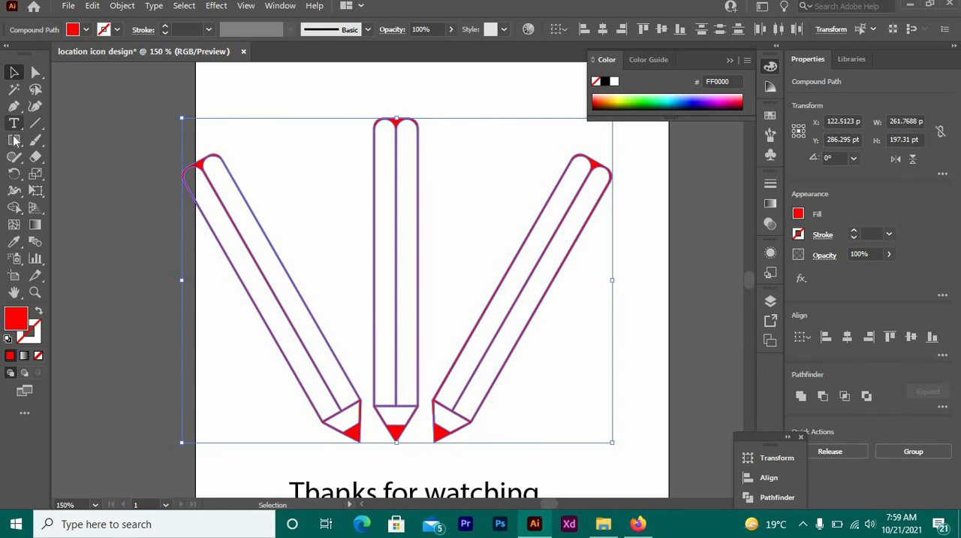
pyautogui.click(86, 30)
pyautogui.click(68, 53)
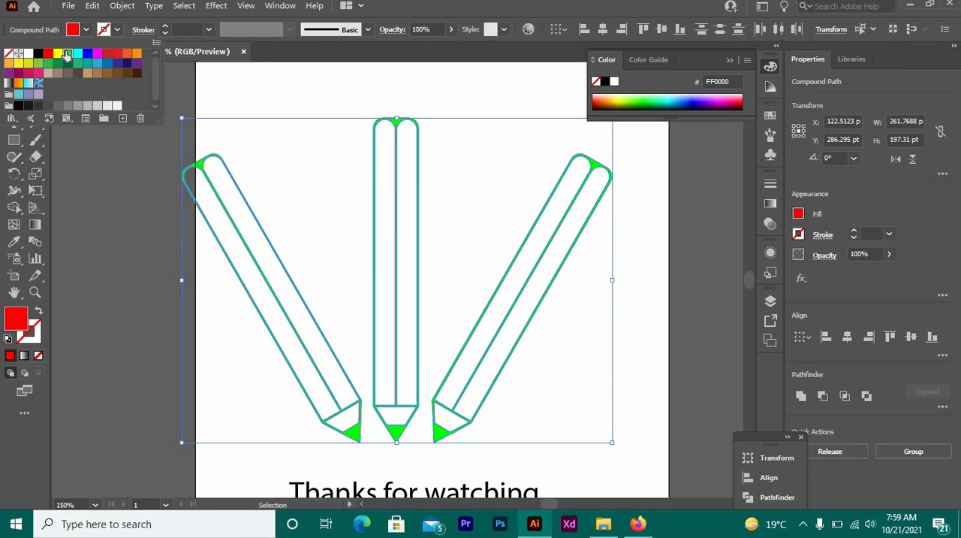
pyautogui.click(133, 169)
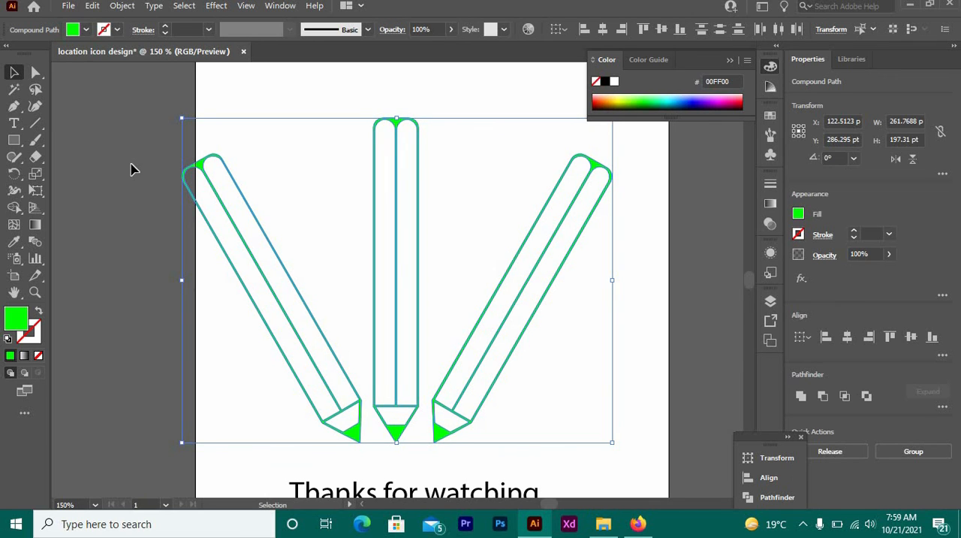
pyautogui.click(135, 181)
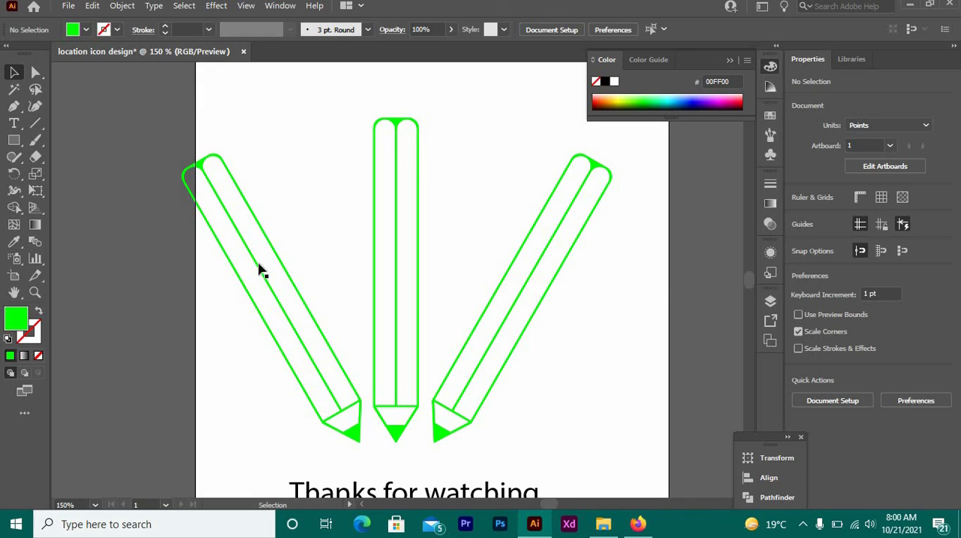